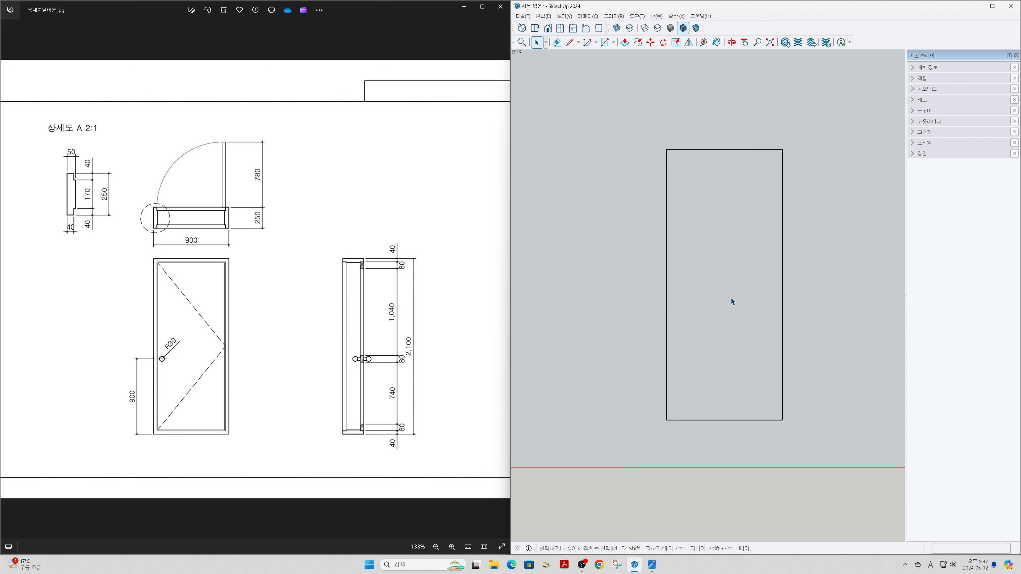
# - Group all the connected edges of the rectangular door outline
pyautogui.tripleClick(667, 296)
pyautogui.rightClick(666, 296)
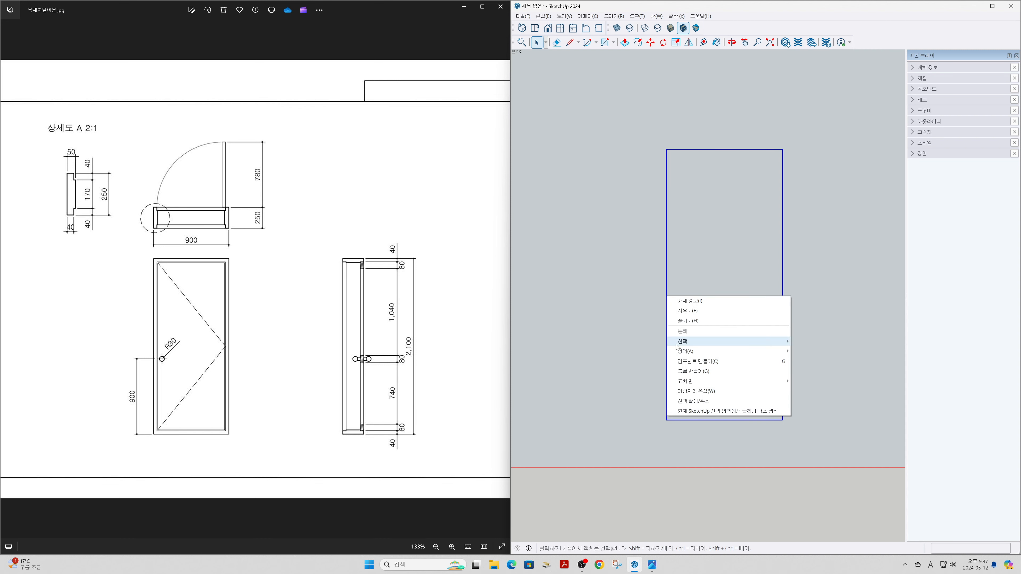
pyautogui.click(680, 371)
pyautogui.click(644, 364)
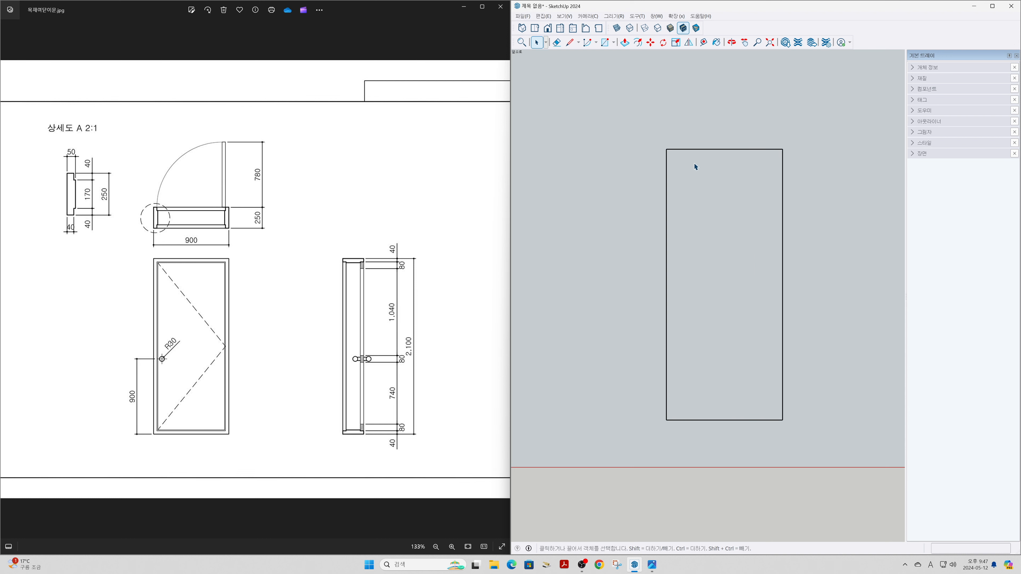
# - In top view, move the door outline group straight back along the green axis, away from the red axis
pyautogui.click(536, 28)
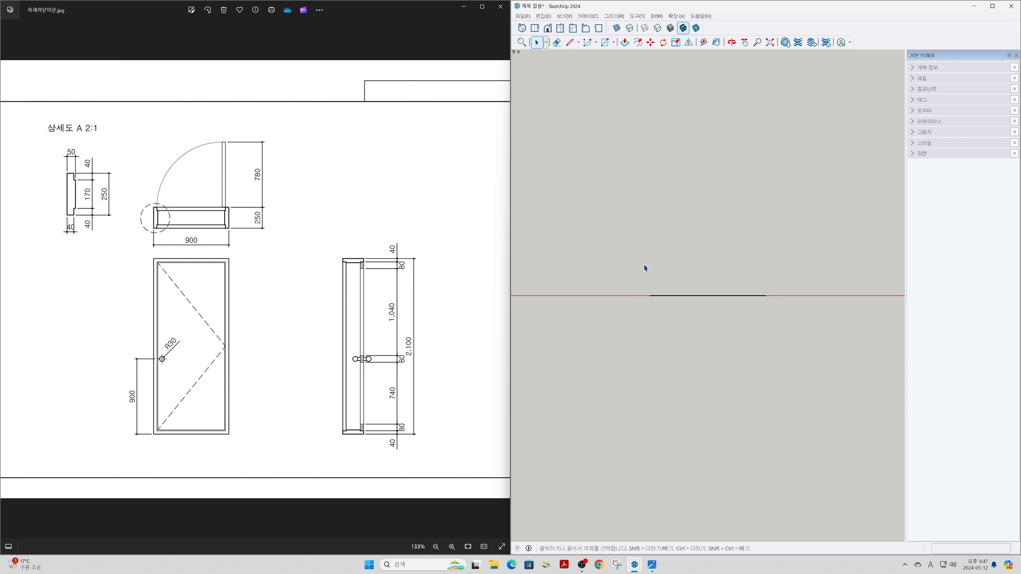
pyautogui.moveTo(636, 262); pyautogui.dragTo(789, 344)
pyautogui.press('m')
pyautogui.click(794, 340)
pyautogui.click(794, 266)
pyautogui.press('h')
pyautogui.moveTo(707, 251); pyautogui.dragTo(759, 297)
pyautogui.scroll(3, 759, 291)
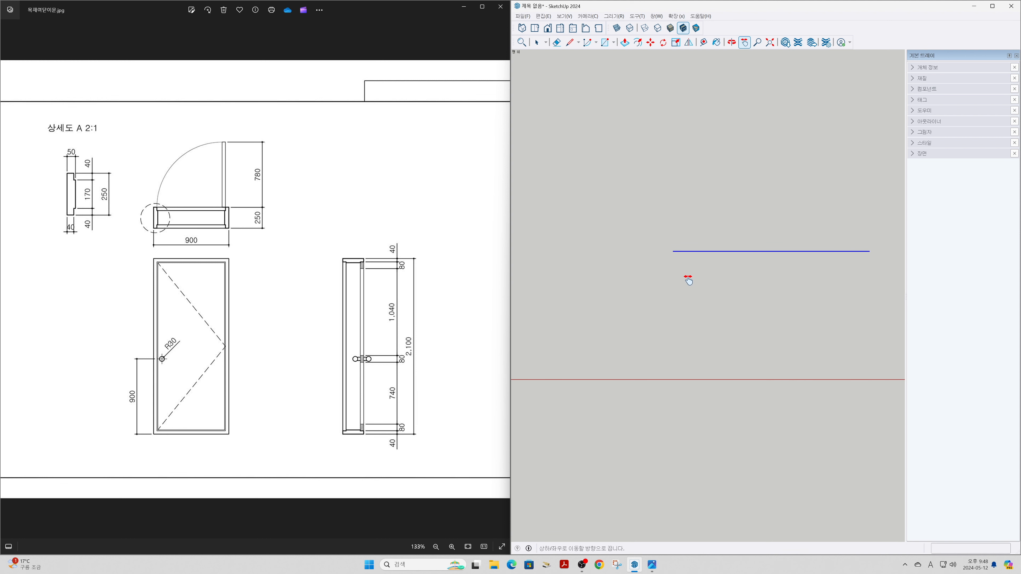
# - Draw a 50 by 250 mm rectangle on the ground beside the door outline for the frame profile
pyautogui.press('space')
pyautogui.click(646, 275)
pyautogui.press('r')
pyautogui.click(615, 282)
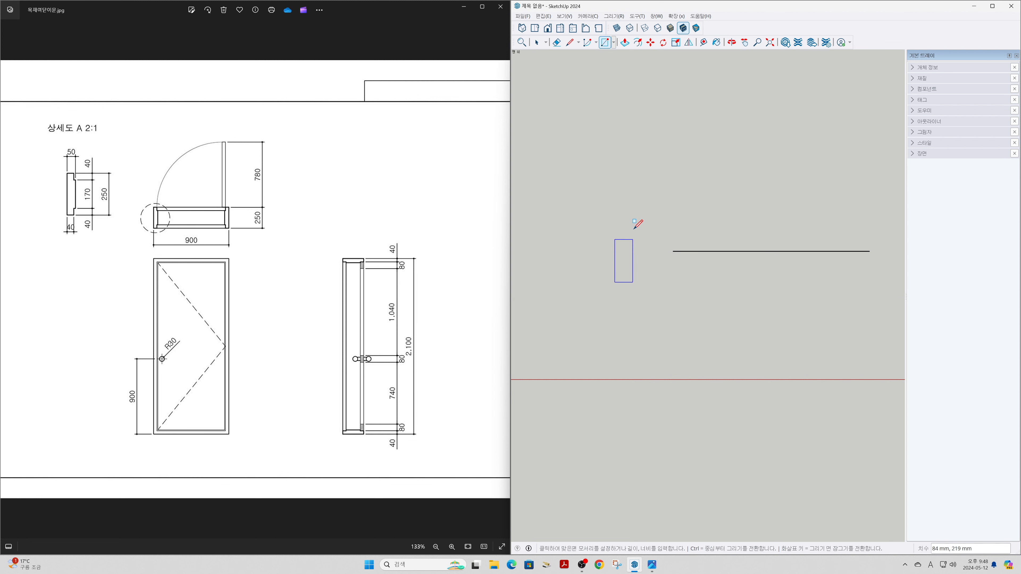
pyautogui.click(634, 216)
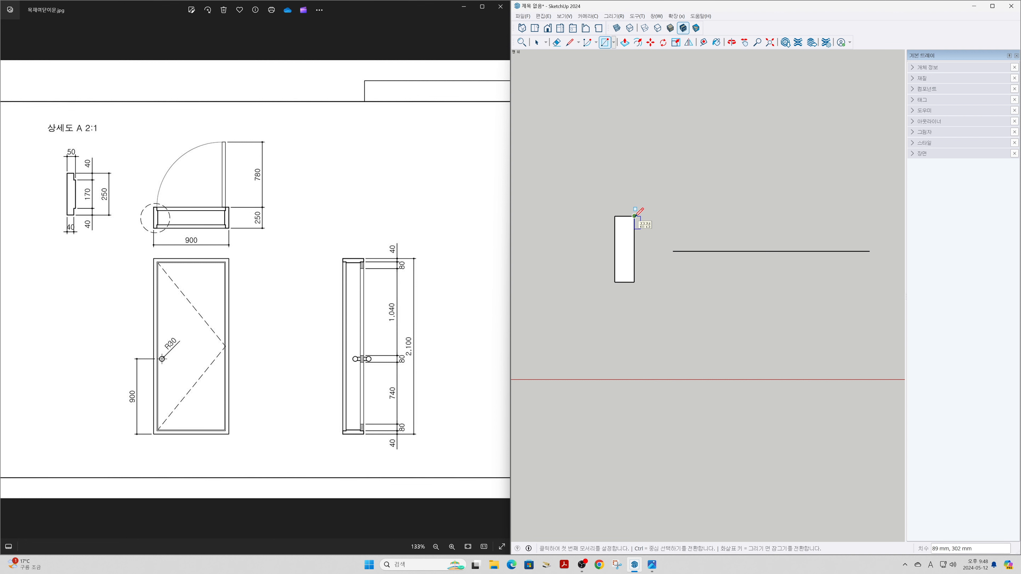
pyautogui.write('50,250')
pyautogui.press('Return')
pyautogui.press('space')
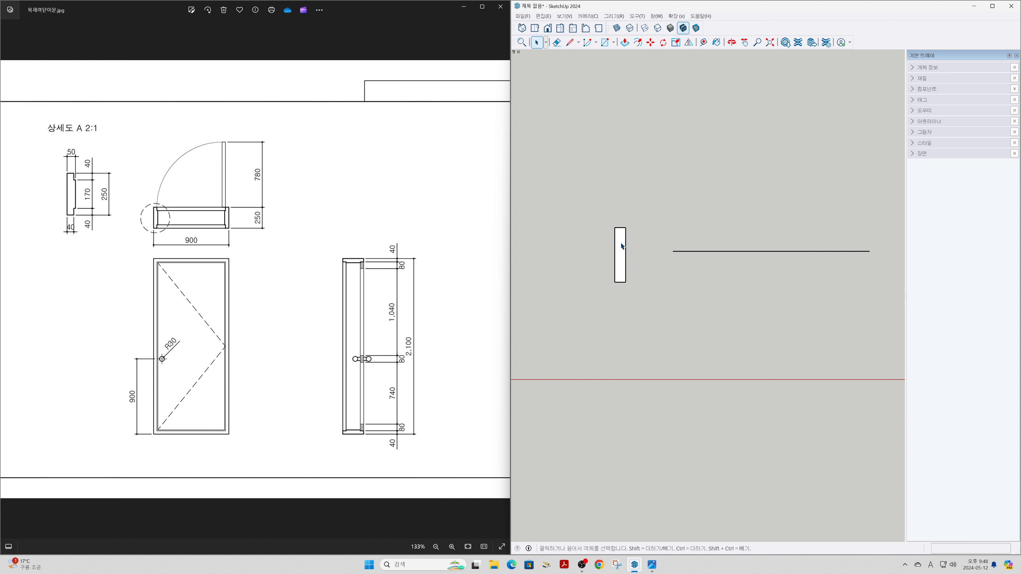
# - Measure the profile rectangle's width and length with the Tape Measure
pyautogui.scroll(2, 620, 243)
pyautogui.scroll(3, 620, 246)
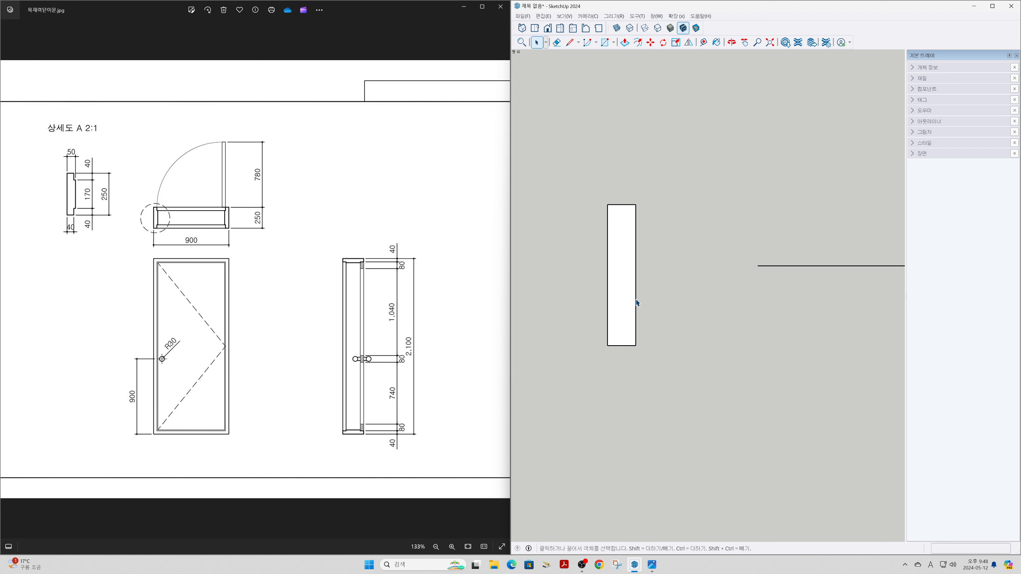
pyautogui.press('t')
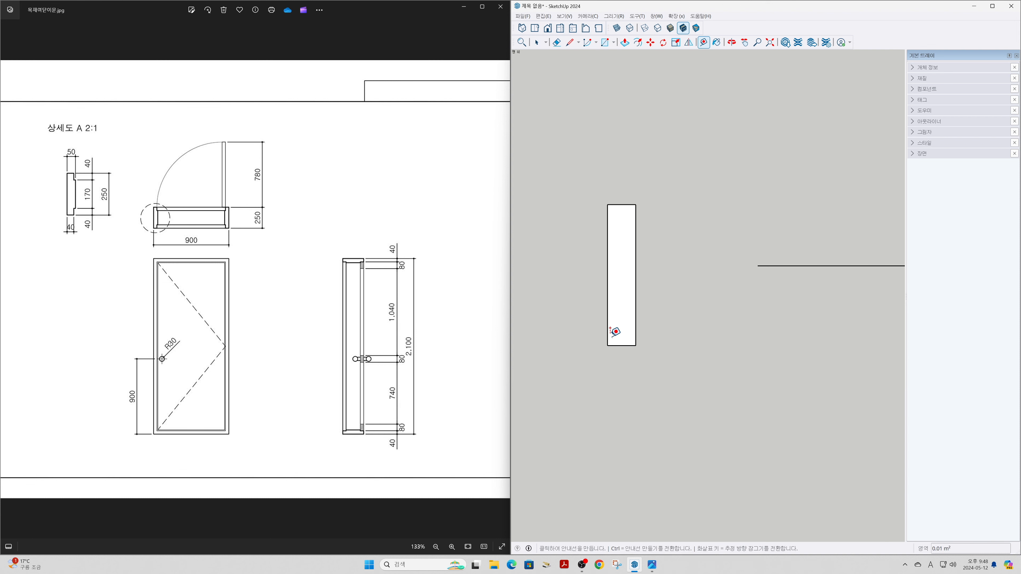
pyautogui.click(608, 345)
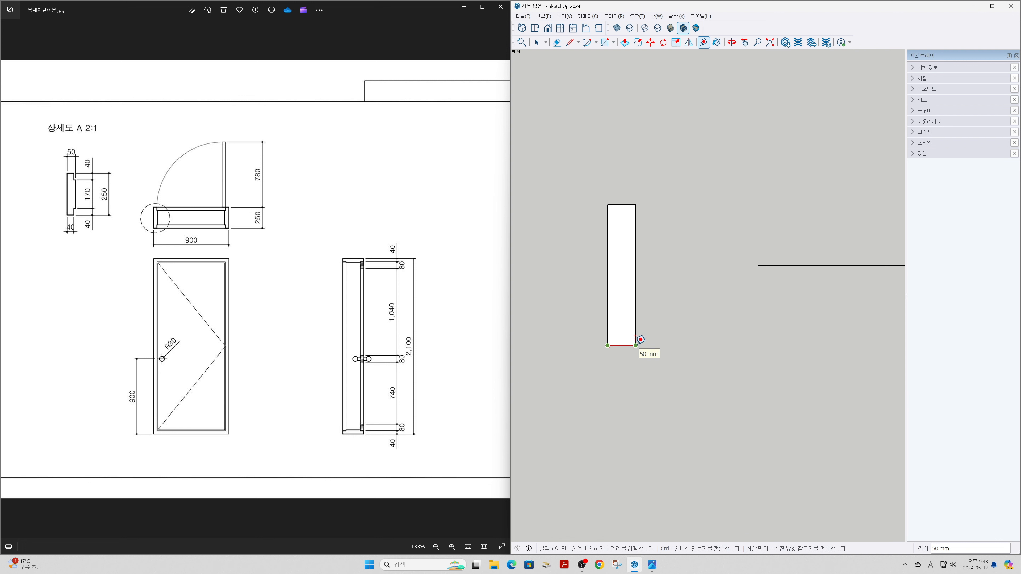
pyautogui.click(608, 203)
pyautogui.press('space')
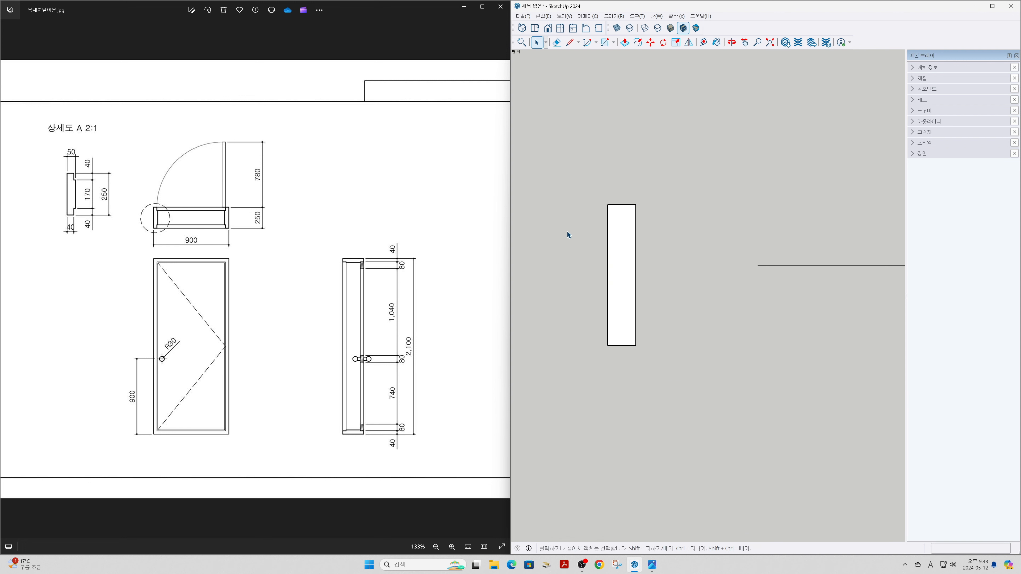
# - Place guides on the profile 10 mm in from the long edge facing the door outline and 40 mm in from both short ends
pyautogui.press('t')
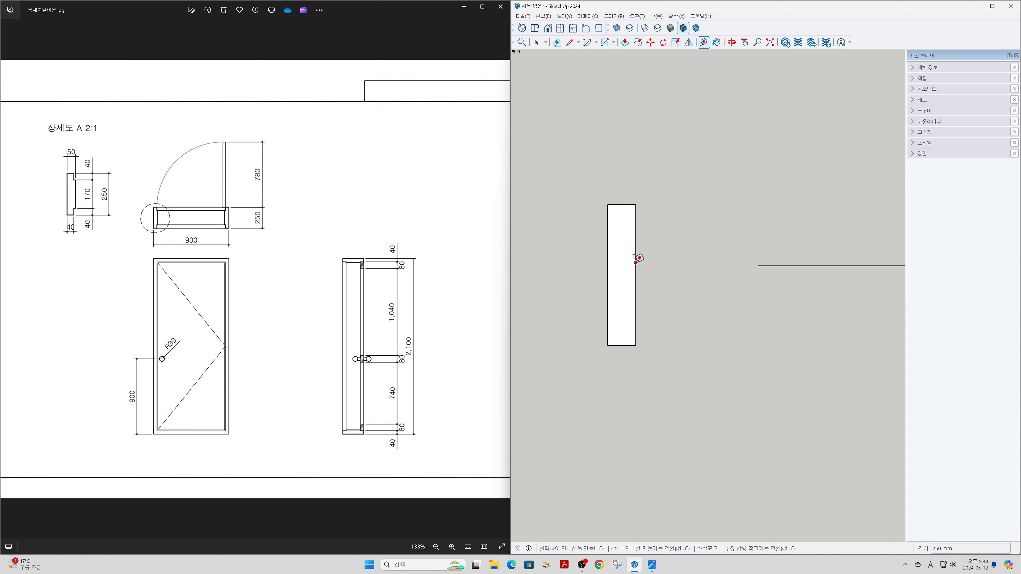
pyautogui.click(635, 262)
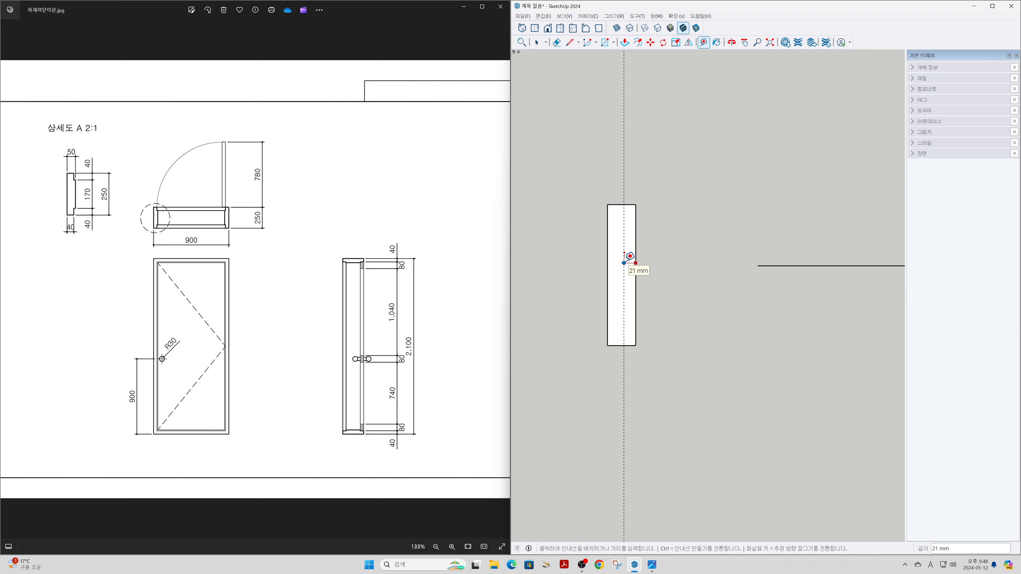
pyautogui.write('10')
pyautogui.press('Return')
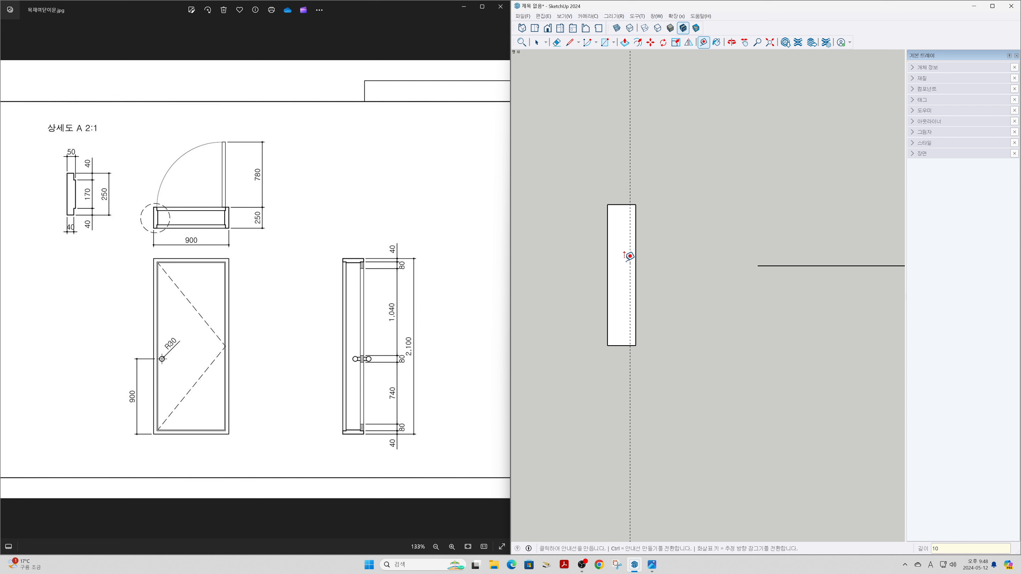
pyautogui.click(621, 205)
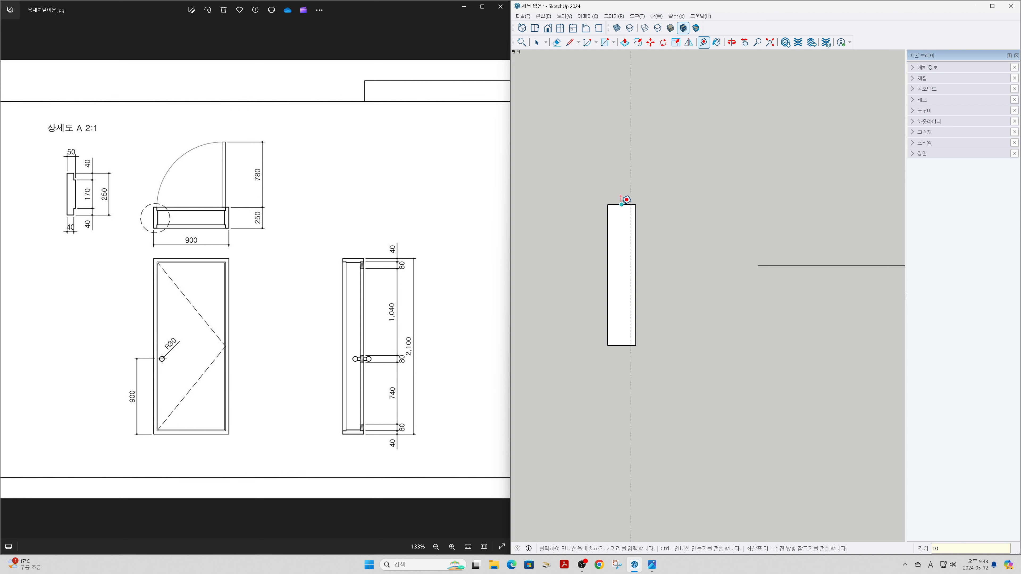
pyautogui.write('40')
pyautogui.press('Return')
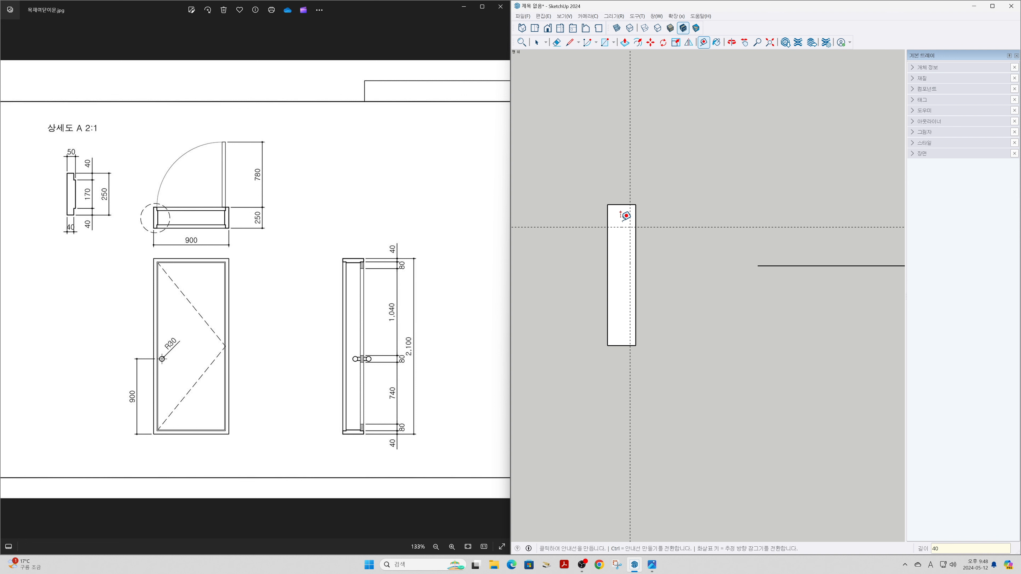
pyautogui.click(621, 345)
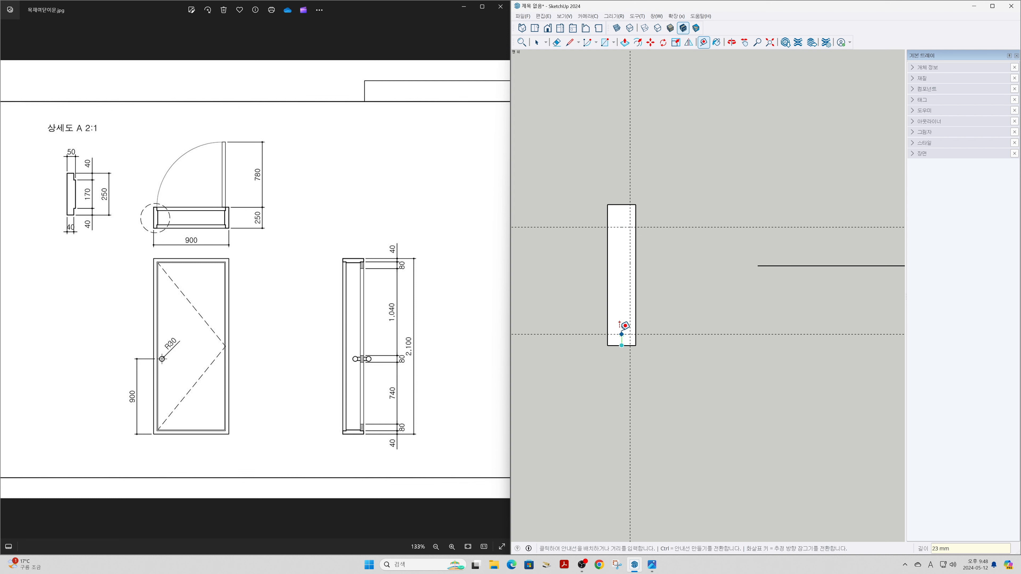
pyautogui.write('40')
pyautogui.press('Return')
pyautogui.press('space')
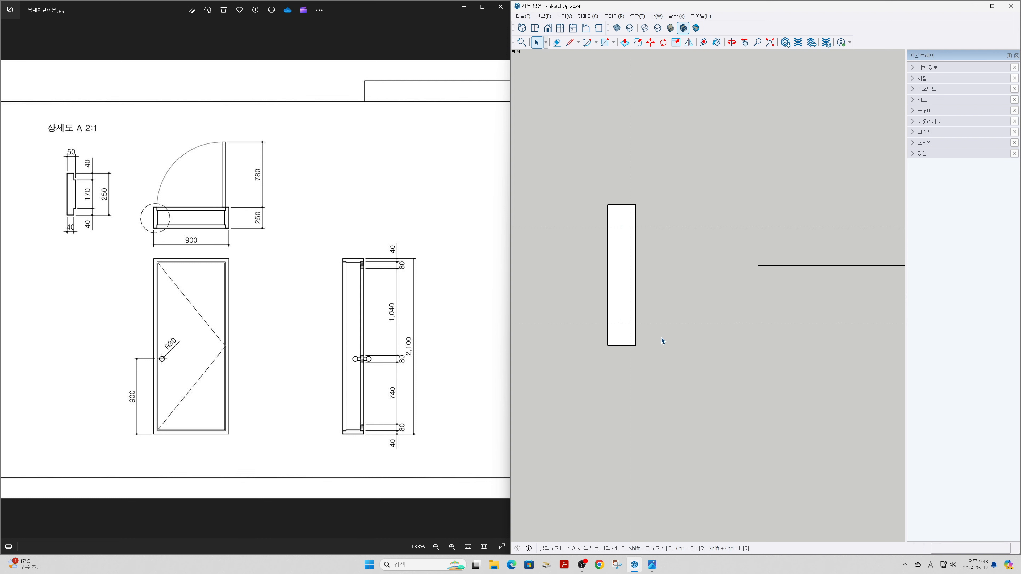
# - Draw 10 by 40 mm rectangles at the two guide-marked profile corners facing the door outline
pyautogui.press('r')
pyautogui.click(630, 323)
pyautogui.click(635, 345)
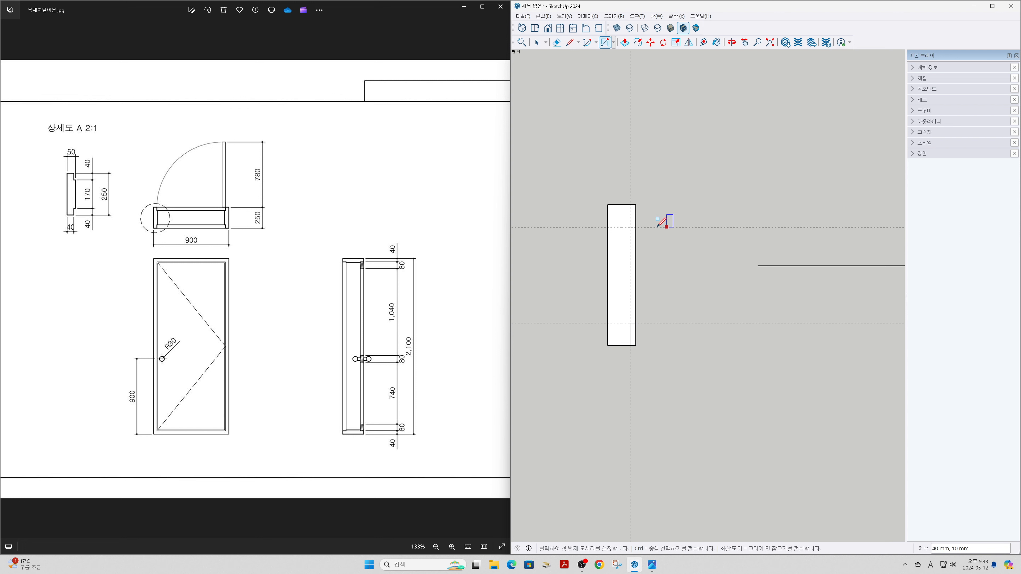
pyautogui.press('space')
# - Erase the guides and the outer edges of both corner rectangles to leave rebates in the frame profile
pyautogui.press('e')
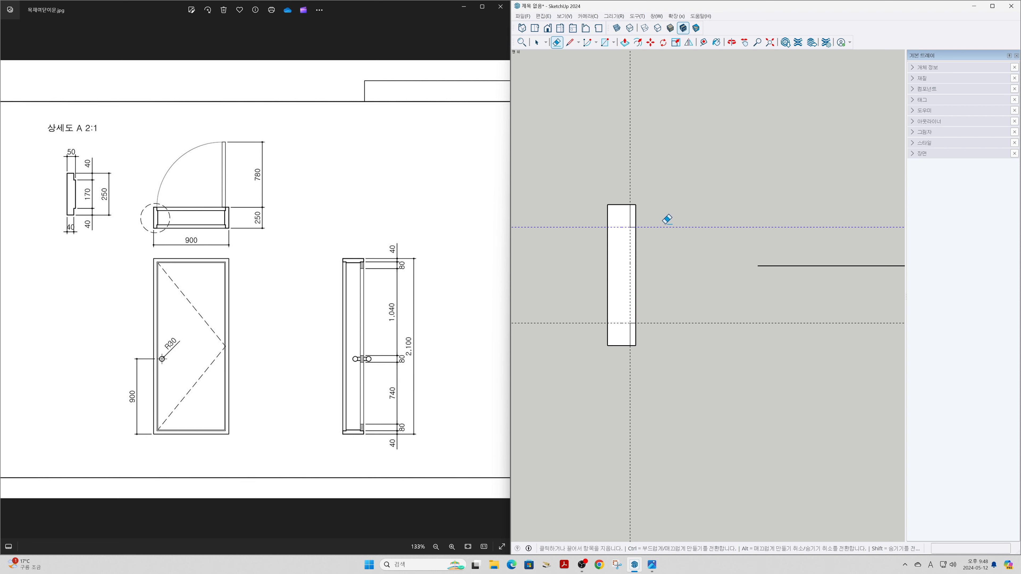
pyautogui.click(664, 227)
pyautogui.click(630, 200)
pyautogui.moveTo(634, 204); pyautogui.dragTo(650, 240)
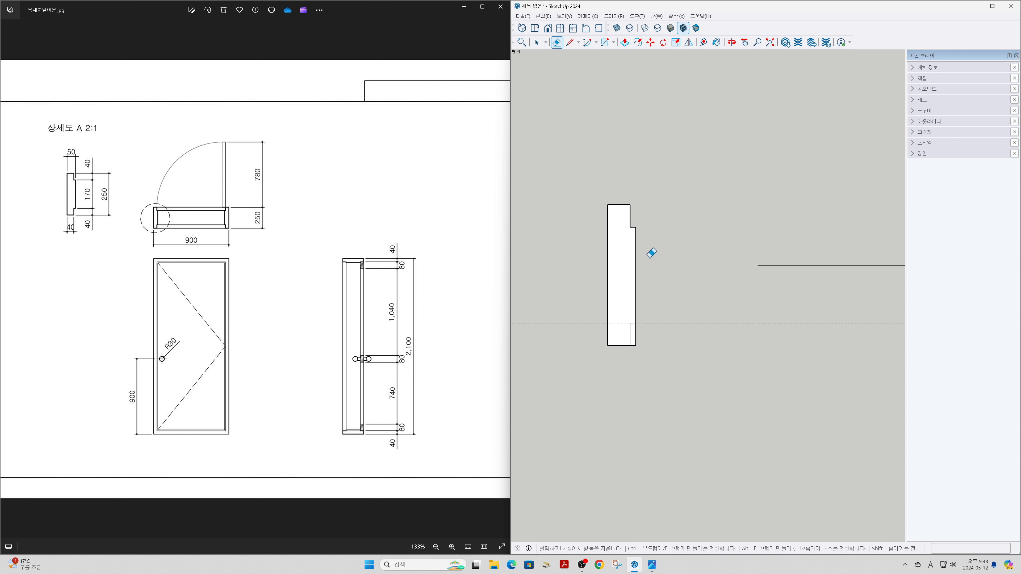
pyautogui.click(635, 344)
pyautogui.click(661, 323)
# - Group the notched frame profile's face and edges
pyautogui.press('space')
pyautogui.click(621, 296)
pyautogui.rightClick(622, 296)
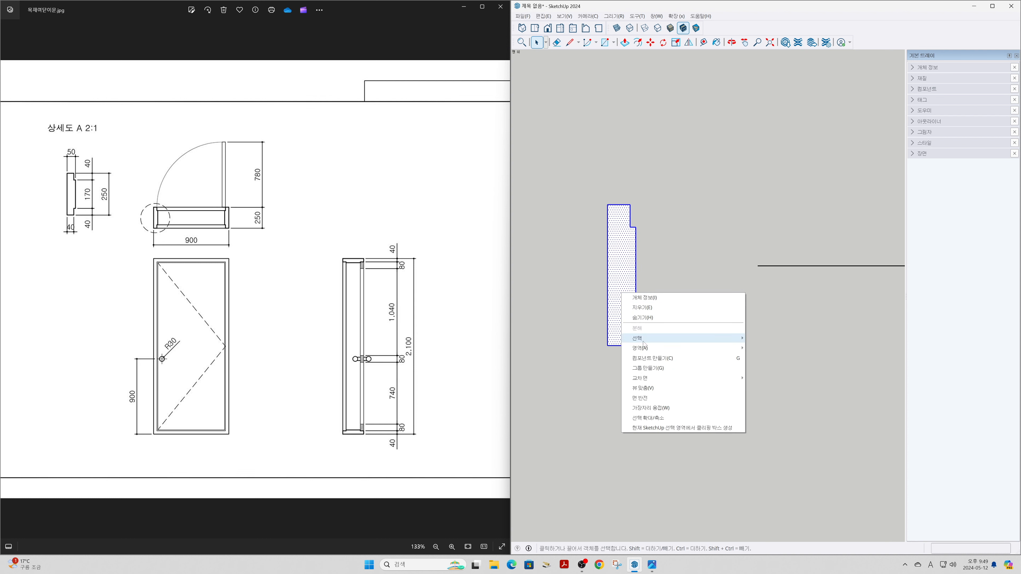
pyautogui.click(647, 368)
pyautogui.click(699, 348)
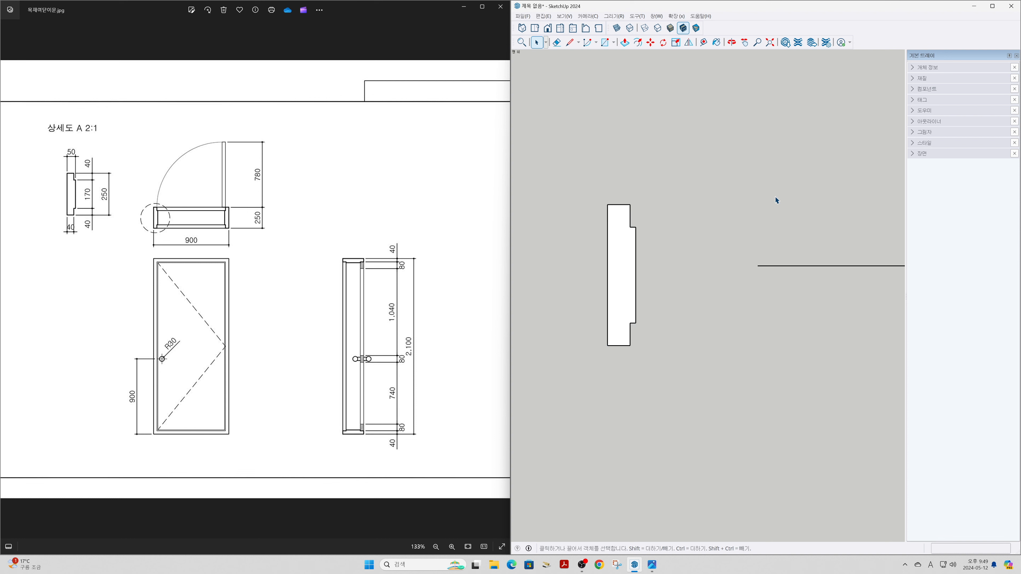
# - Switch the camera to the isometric view with perspective projection and fit the whole model
pyautogui.click(522, 28)
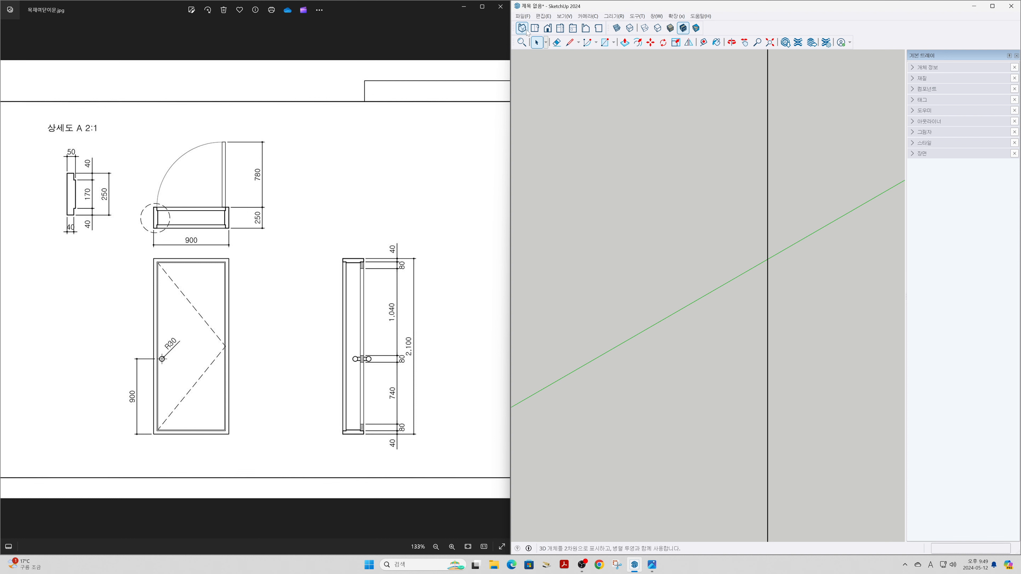
pyautogui.click(588, 16)
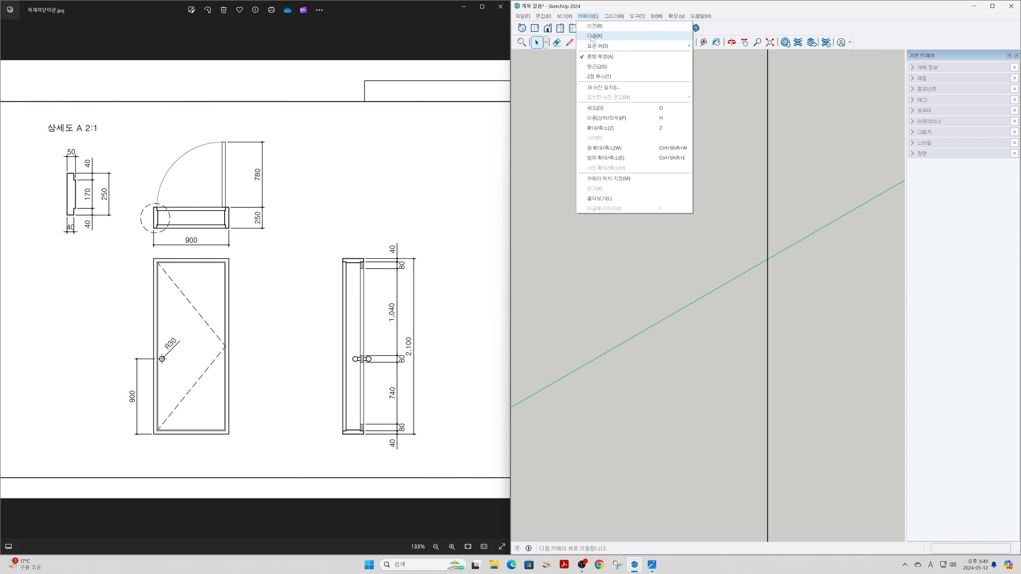
pyautogui.click(599, 67)
pyautogui.hotkey('shift', 'z')
# - Move the profile group by its flat long edge's midpoint onto the door outline's left vertical edge, about halfway up
pyautogui.moveTo(677, 374)
pyautogui.mouseDown(button='middle')
pyautogui.moveTo(720, 349)
pyautogui.moveTo(754, 275)
pyautogui.moveTo(715, 321)
pyautogui.mouseUp(button='middle')
pyautogui.scroll(-2, 704, 348)
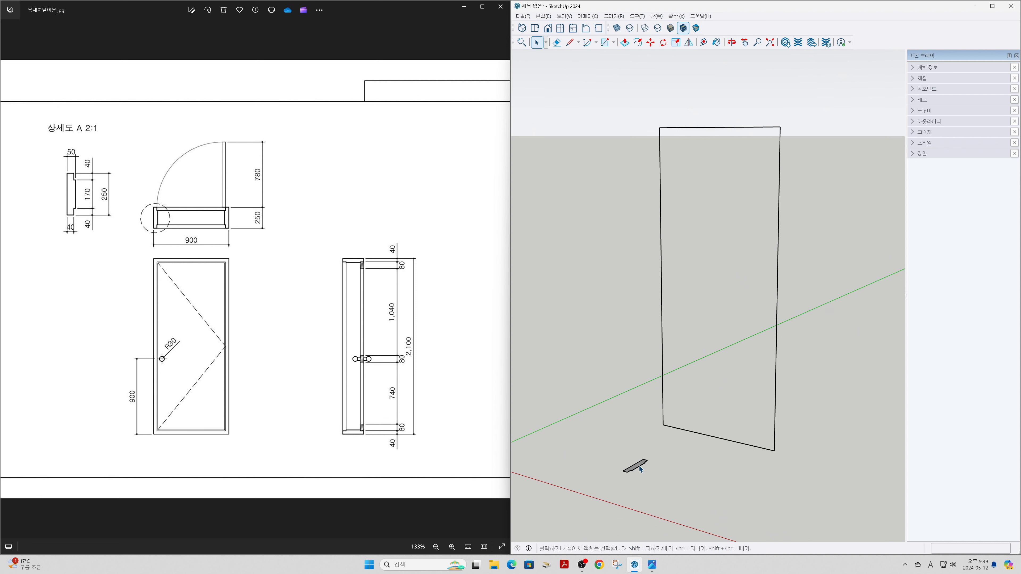
pyautogui.moveTo(659, 472)
pyautogui.mouseDown(button='middle')
pyautogui.moveTo(667, 535)
pyautogui.moveTo(659, 478)
pyautogui.mouseUp(button='middle')
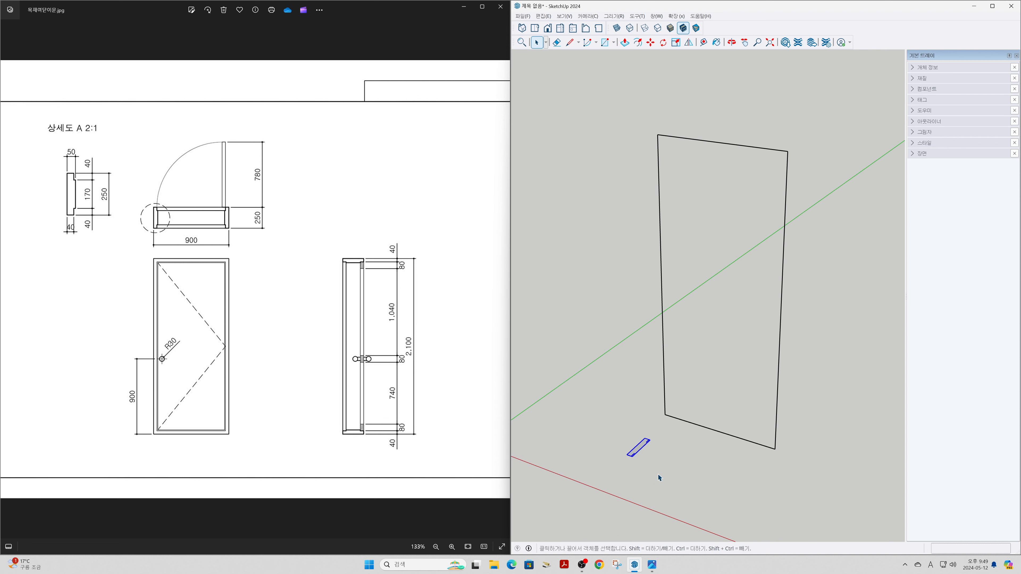
pyautogui.press('m')
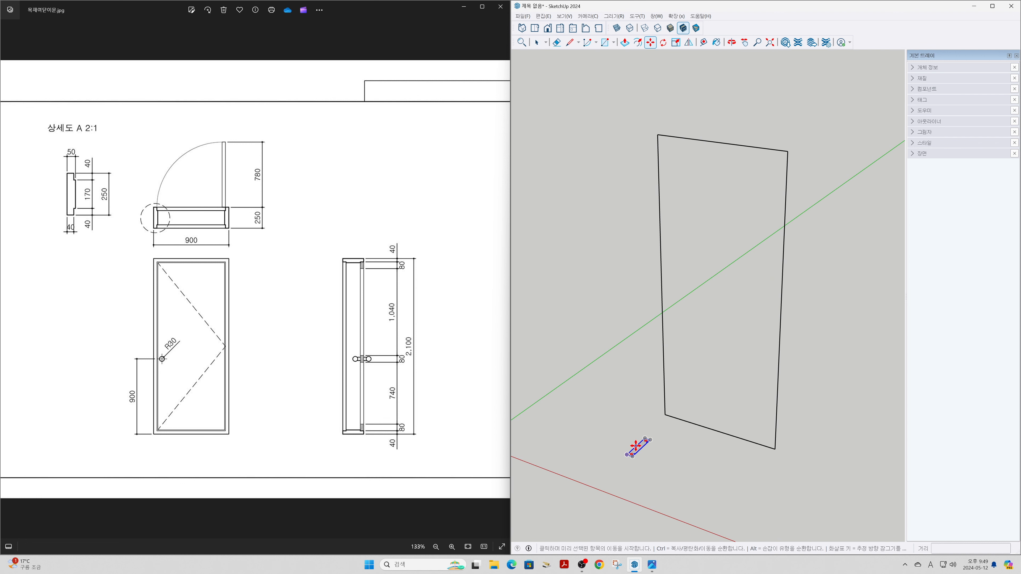
pyautogui.click(635, 446)
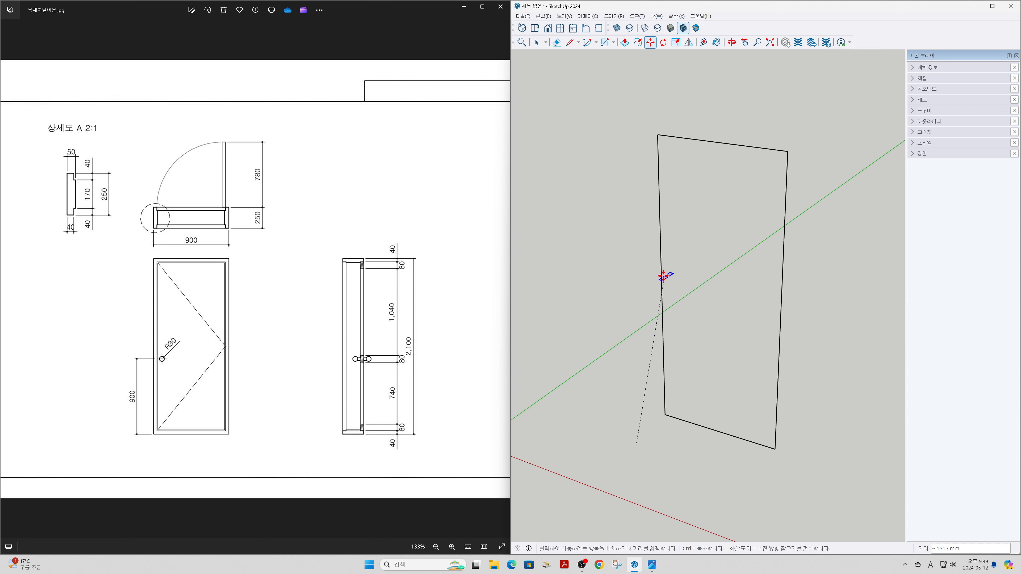
pyautogui.click(662, 289)
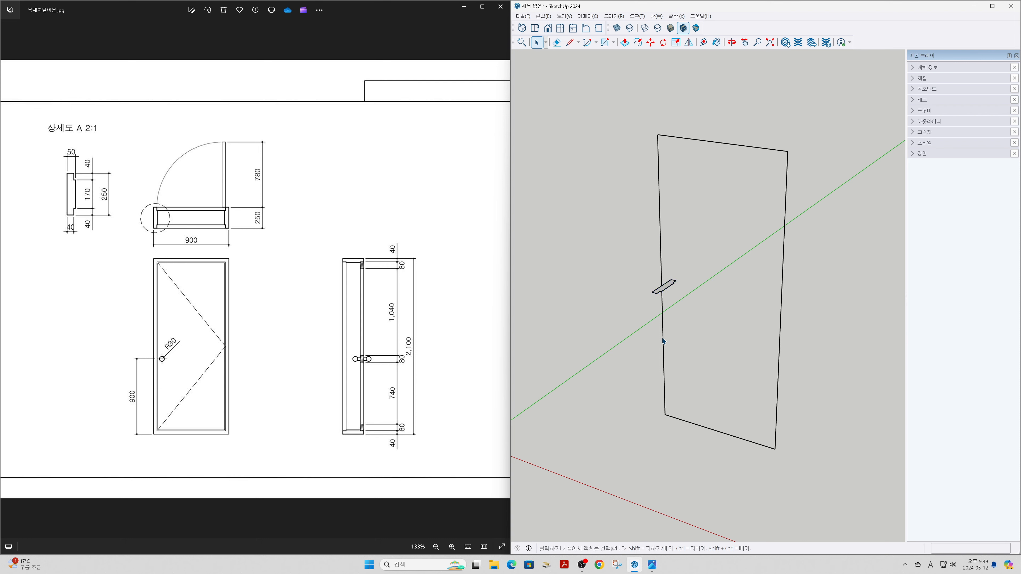
# - Explode both the profile group and the door outline group
pyautogui.moveTo(683, 342); pyautogui.dragTo(739, 269, button='middle')
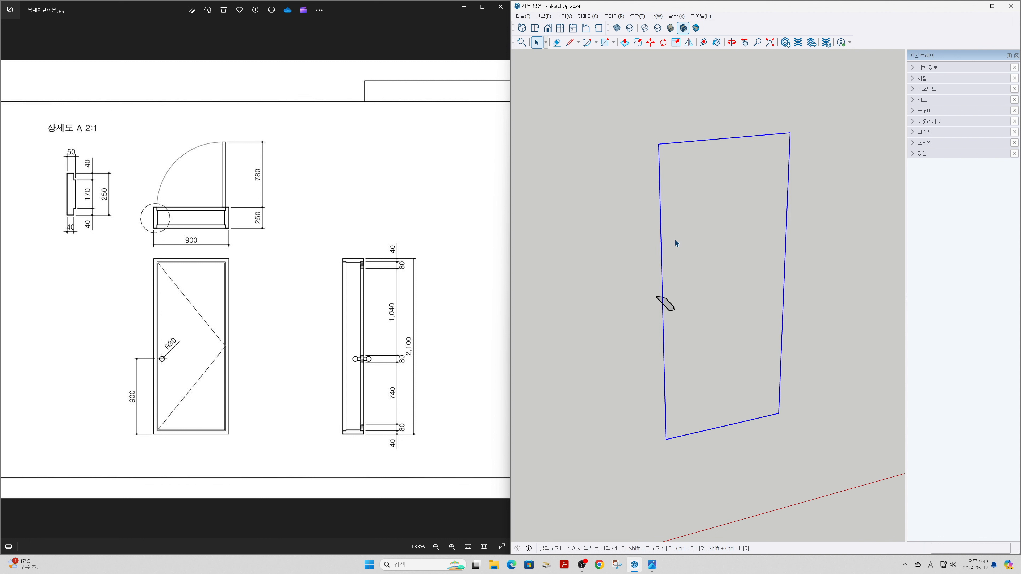
pyautogui.rightClick(667, 304)
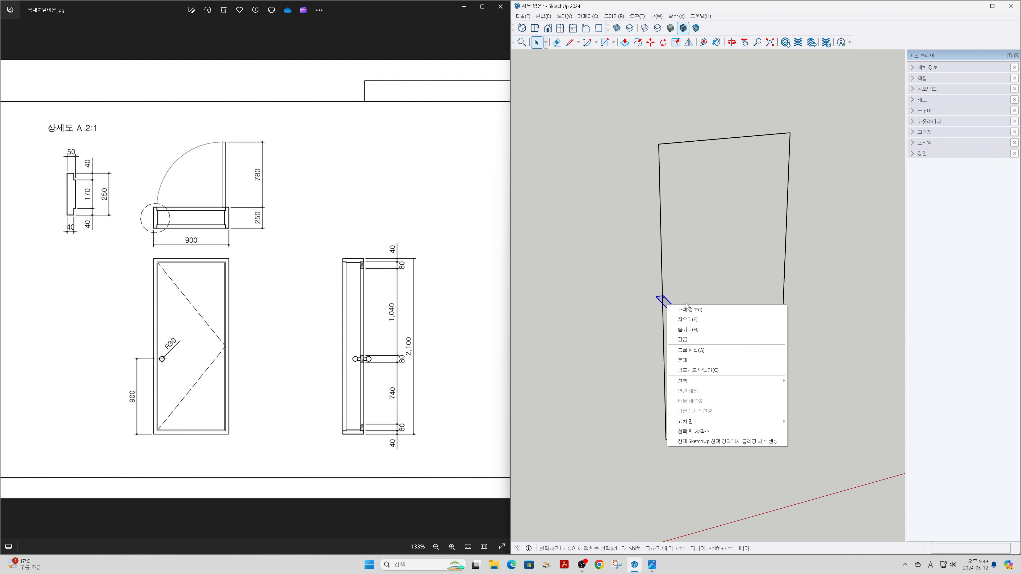
pyautogui.click(705, 360)
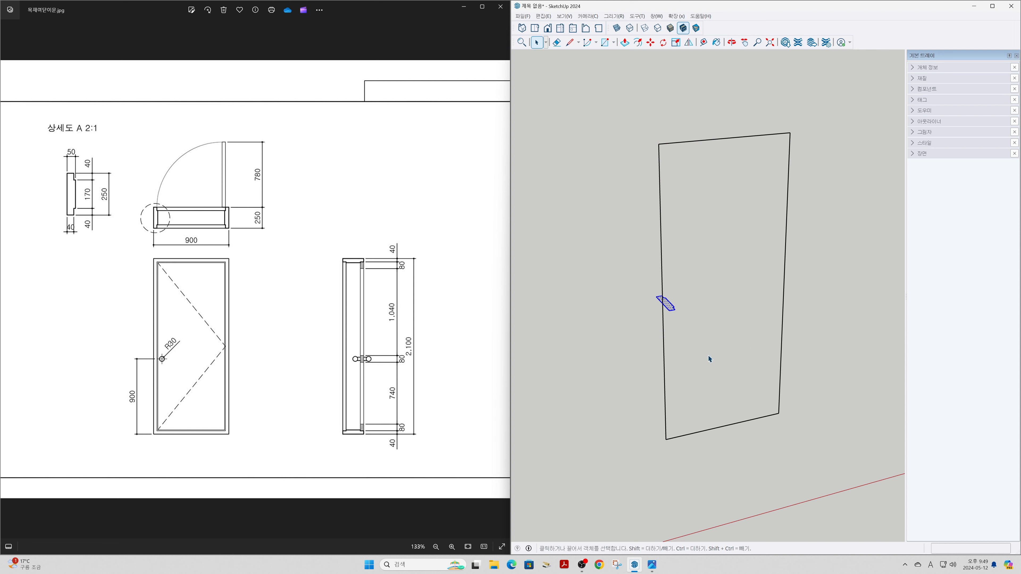
pyautogui.rightClick(730, 140)
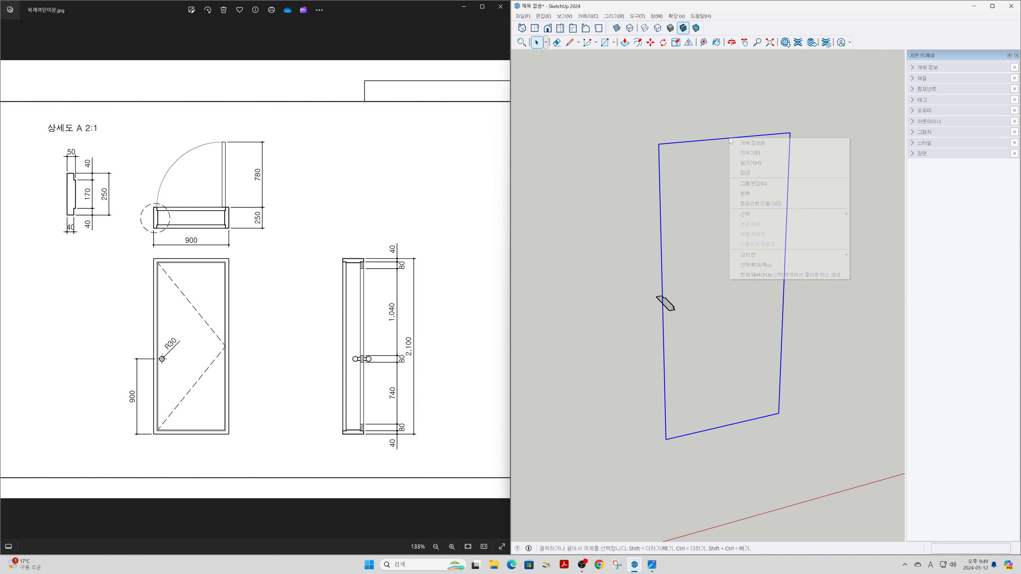
pyautogui.click(744, 194)
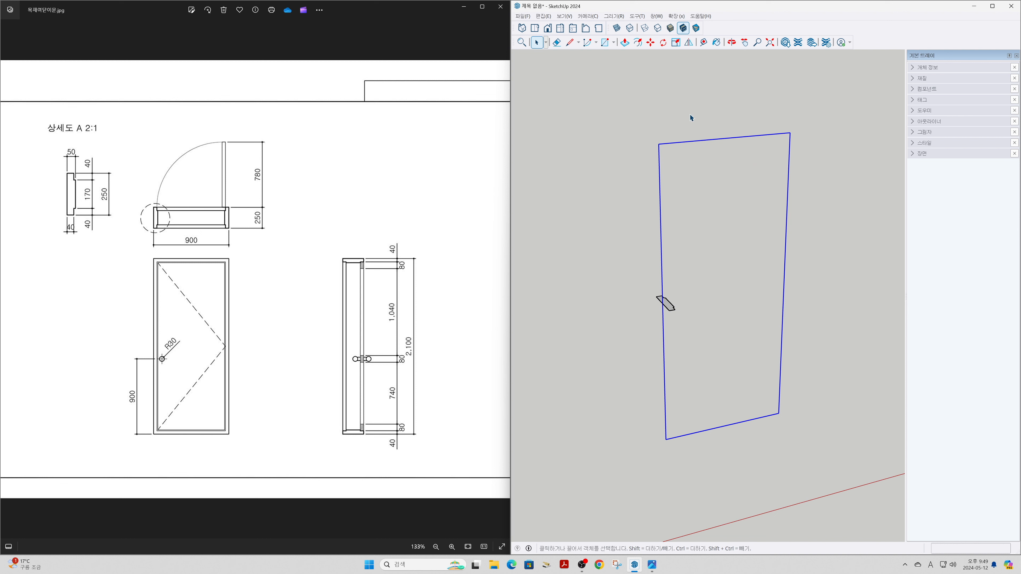
# - Sweep the notched profile face around the door outline with Follow Me to form the full frame
pyautogui.click(637, 16)
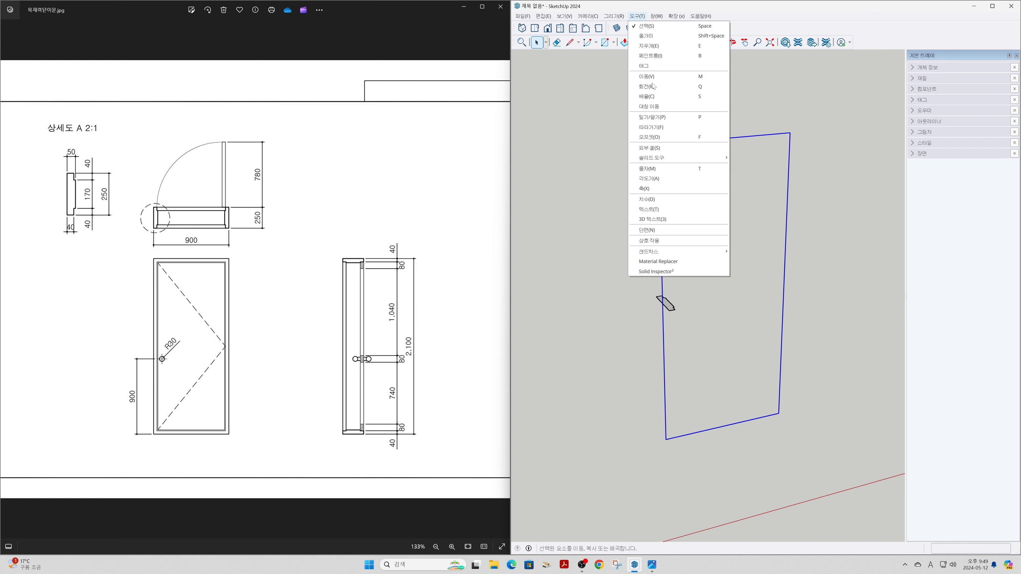
pyautogui.click(651, 127)
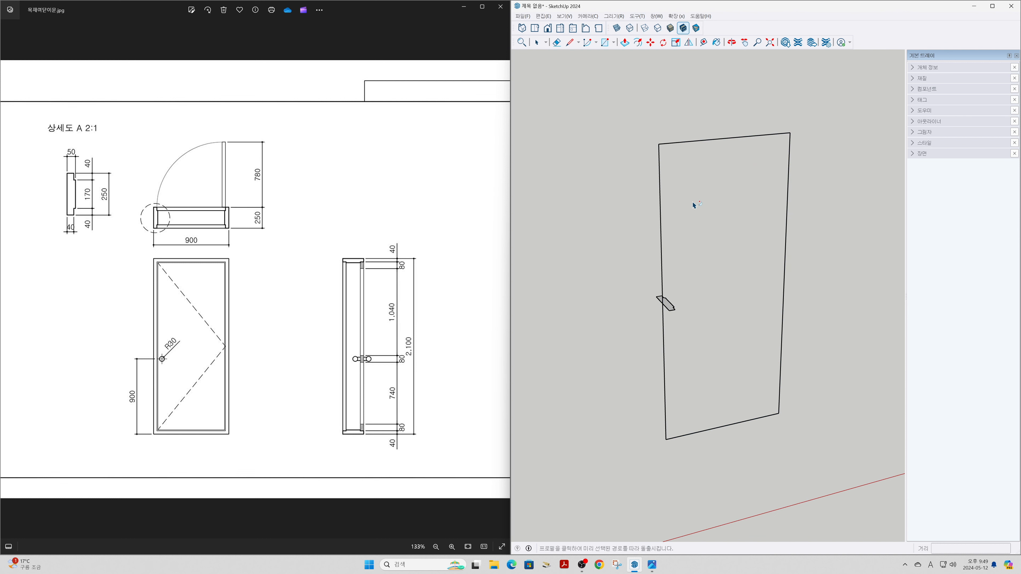
pyautogui.click(668, 308)
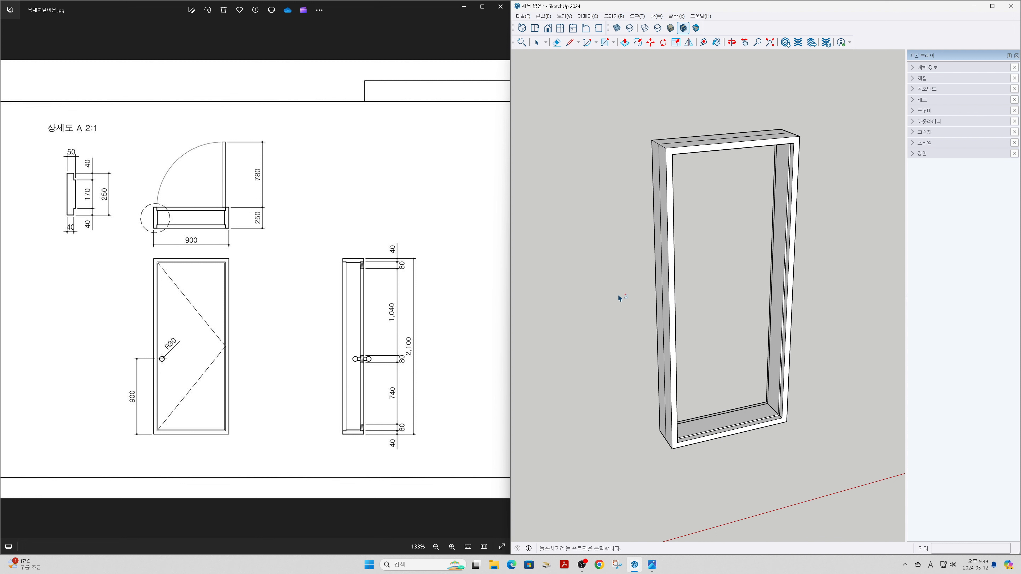
pyautogui.press('space')
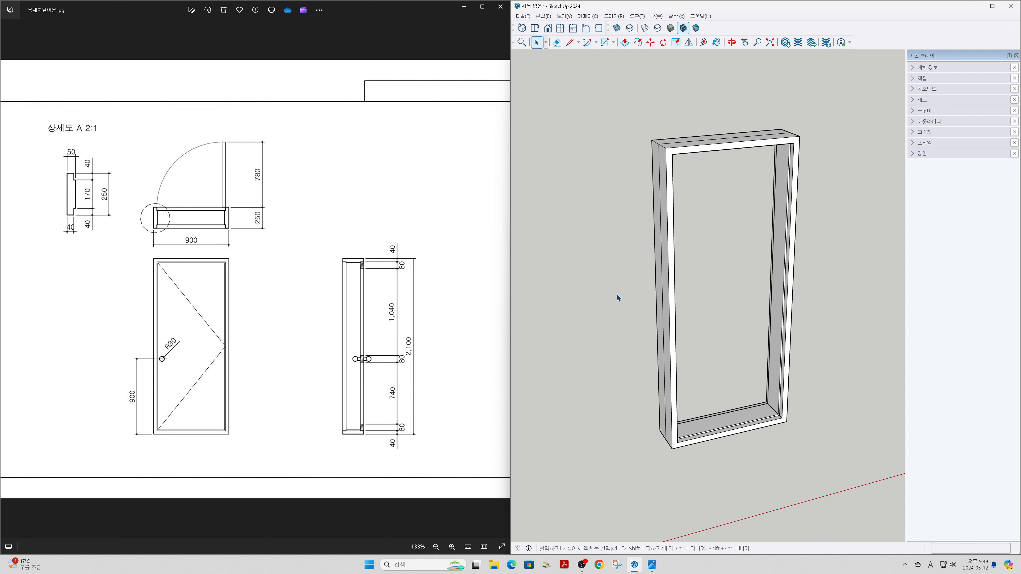
# - Erase the leftover outline edges that split the outer faces of the frame on all sides
pyautogui.press('o')
pyautogui.moveTo(620, 278); pyautogui.dragTo(679, 275)
pyautogui.moveTo(679, 275); pyautogui.dragTo(680, 275, button='middle')
pyautogui.press('e')
pyautogui.click(667, 257)
pyautogui.click(668, 327)
pyautogui.moveTo(745, 217)
pyautogui.mouseDown(button='middle')
pyautogui.moveTo(741, 319)
pyautogui.moveTo(745, 233)
pyautogui.mouseUp(button='middle')
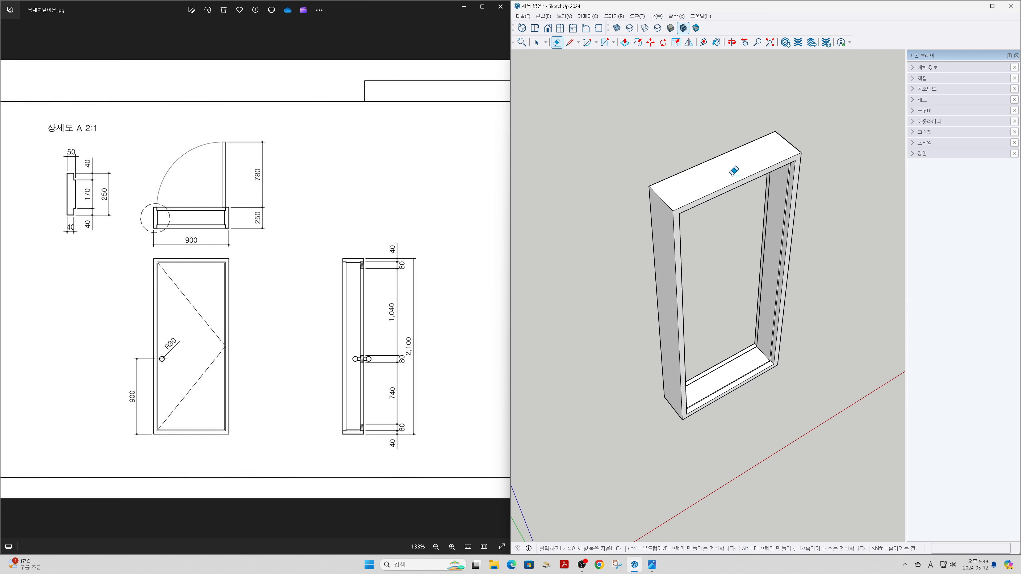
pyautogui.moveTo(809, 255)
pyautogui.mouseDown(button='middle')
pyautogui.moveTo(480, 162)
pyautogui.moveTo(729, 255)
pyautogui.mouseUp(button='middle')
pyautogui.click(774, 278)
pyautogui.moveTo(739, 437)
pyautogui.mouseDown(button='middle')
pyautogui.moveTo(734, 143)
pyautogui.moveTo(695, 427)
pyautogui.moveTo(714, 413)
pyautogui.mouseUp(button='middle')
pyautogui.click(733, 418)
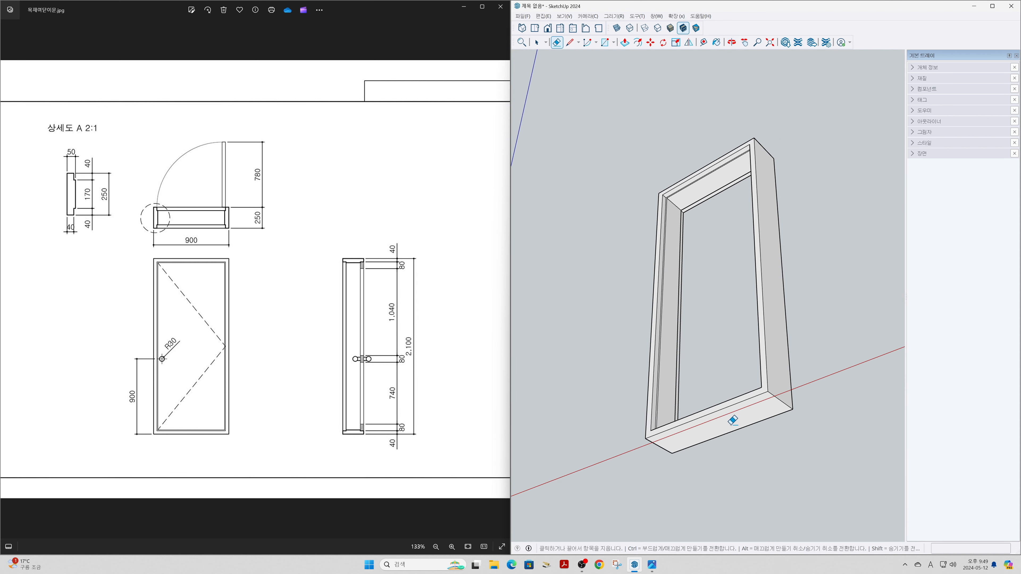
# - Group all connected faces and edges of the swept door frame
pyautogui.press('space')
pyautogui.moveTo(724, 245); pyautogui.dragTo(721, 457, button='middle')
pyautogui.moveTo(572, 342)
pyautogui.mouseDown(button='middle')
pyautogui.moveTo(816, 307)
pyautogui.moveTo(696, 326)
pyautogui.moveTo(750, 338)
pyautogui.moveTo(686, 332)
pyautogui.mouseUp(button='middle')
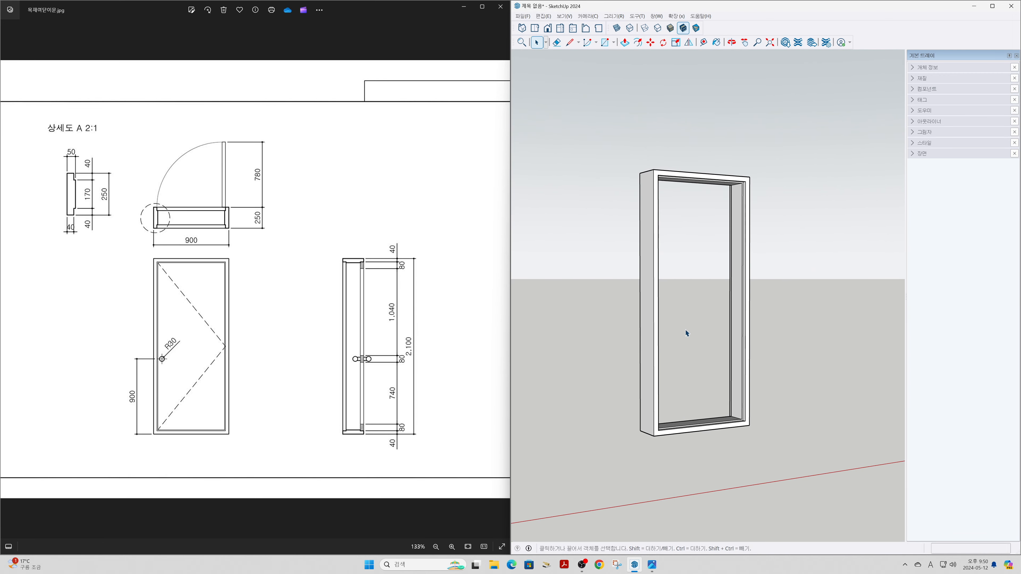
pyautogui.tripleClick(652, 324)
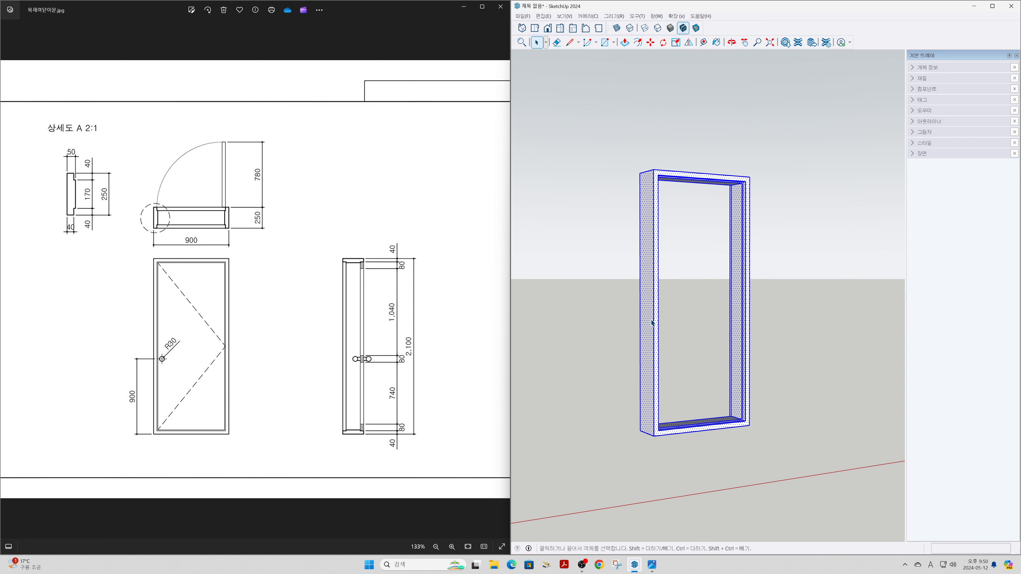
pyautogui.rightClick(652, 323)
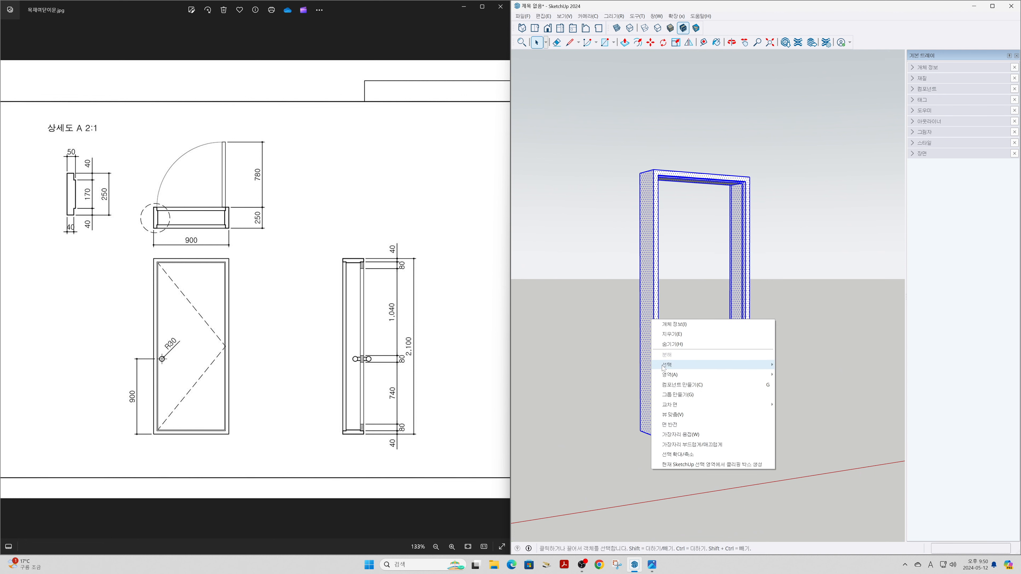
pyautogui.click(677, 395)
pyautogui.click(784, 409)
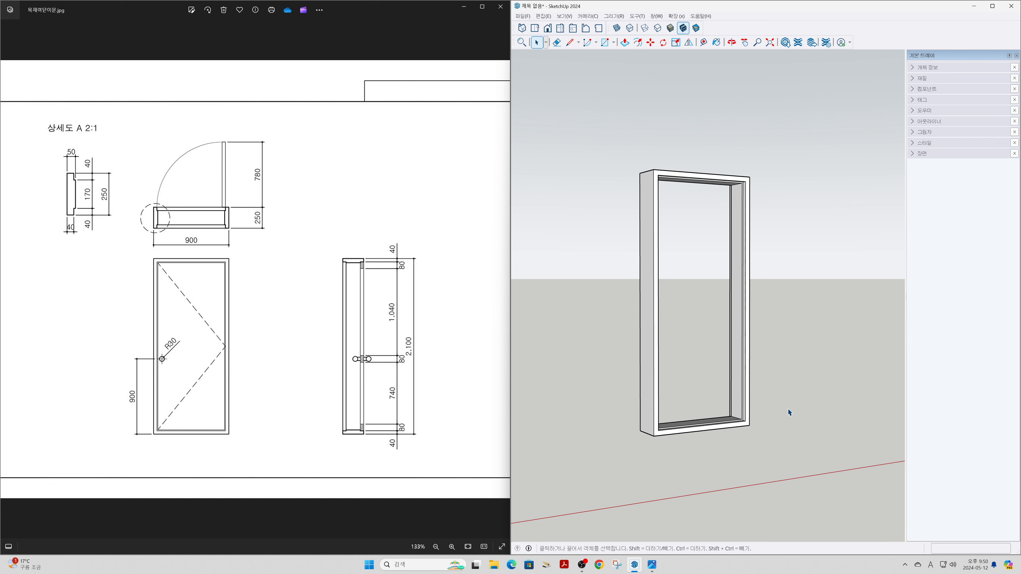
# - Draw a rectangle across the frame's front opening, from its upper inner corner to the diagonally opposite lower one
pyautogui.scroll(-1, 724, 345)
pyautogui.moveTo(789, 348)
pyautogui.mouseDown(button='middle')
pyautogui.moveTo(492, 337)
pyautogui.moveTo(816, 348)
pyautogui.moveTo(483, 349)
pyautogui.moveTo(797, 338)
pyautogui.moveTo(620, 344)
pyautogui.moveTo(715, 327)
pyautogui.moveTo(585, 333)
pyautogui.moveTo(609, 339)
pyautogui.moveTo(645, 410)
pyautogui.moveTo(679, 423)
pyautogui.moveTo(699, 415)
pyautogui.moveTo(708, 447)
pyautogui.mouseUp(button='middle')
pyautogui.press('r')
pyautogui.click(667, 203)
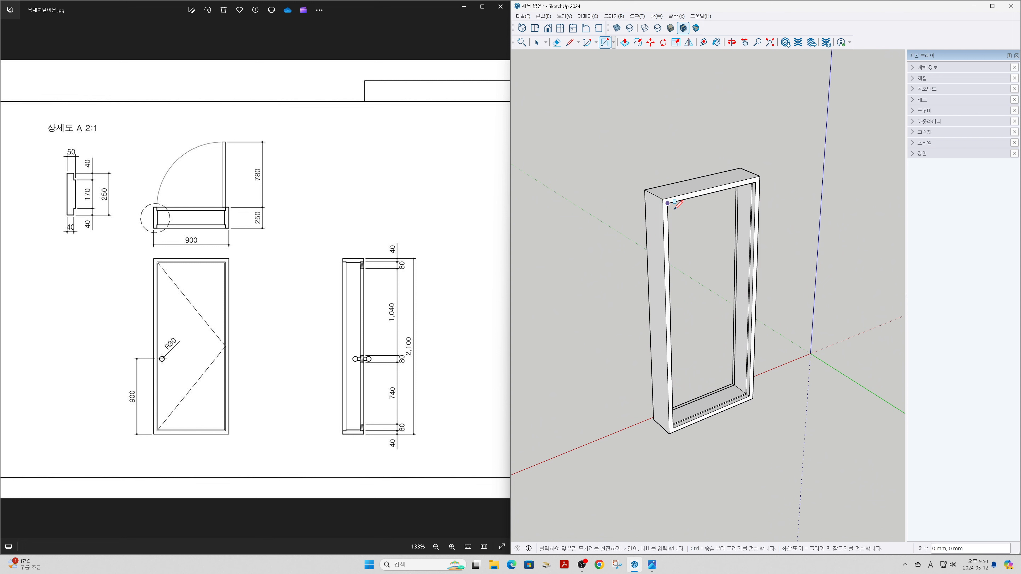
pyautogui.click(750, 397)
pyautogui.press('space')
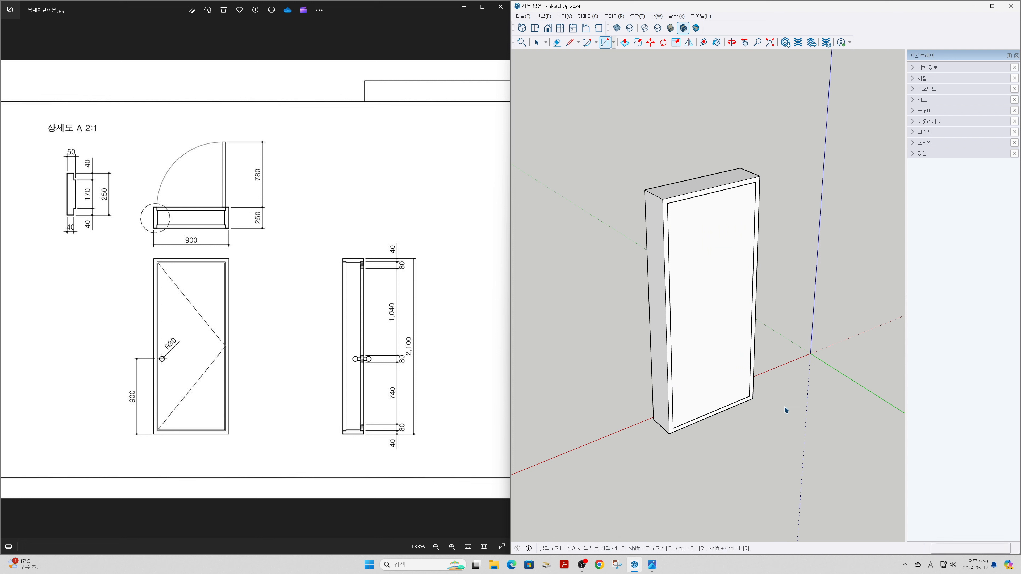
# - Push/Pull the door rectangle 40 mm inward into the frame
pyautogui.click(709, 364)
pyautogui.press('p')
pyautogui.click(710, 366)
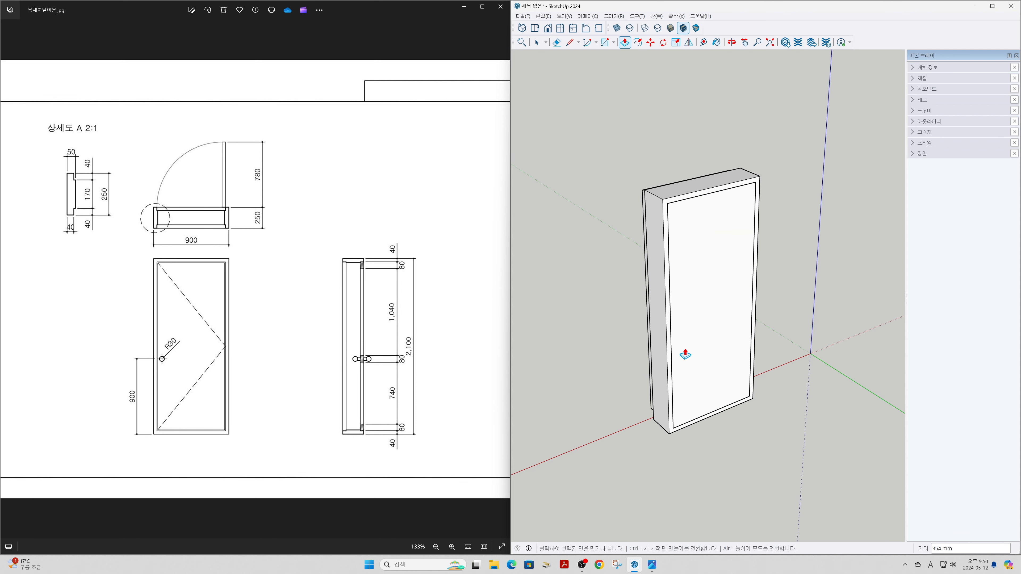
pyautogui.press('Return')
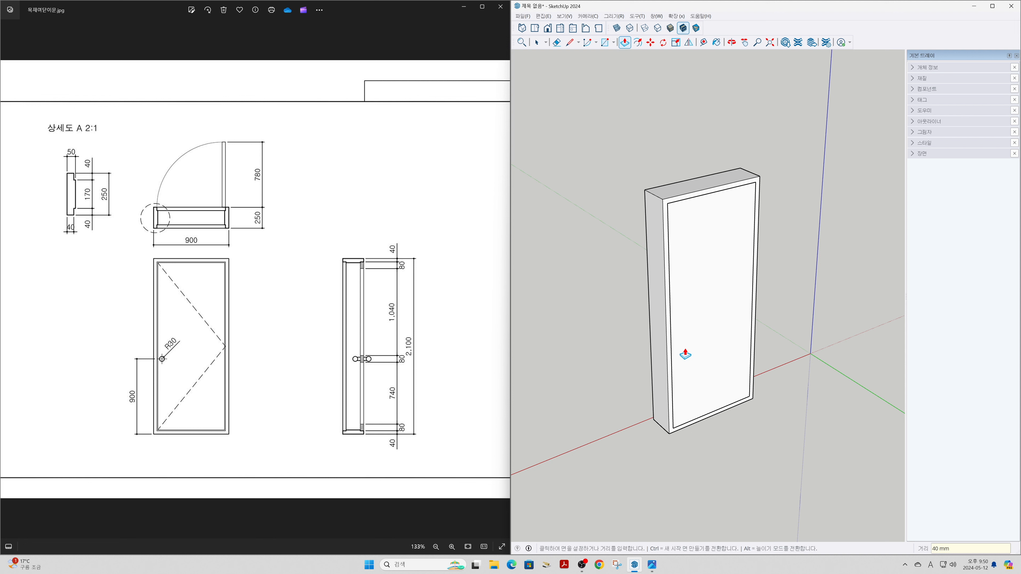
pyautogui.press('space')
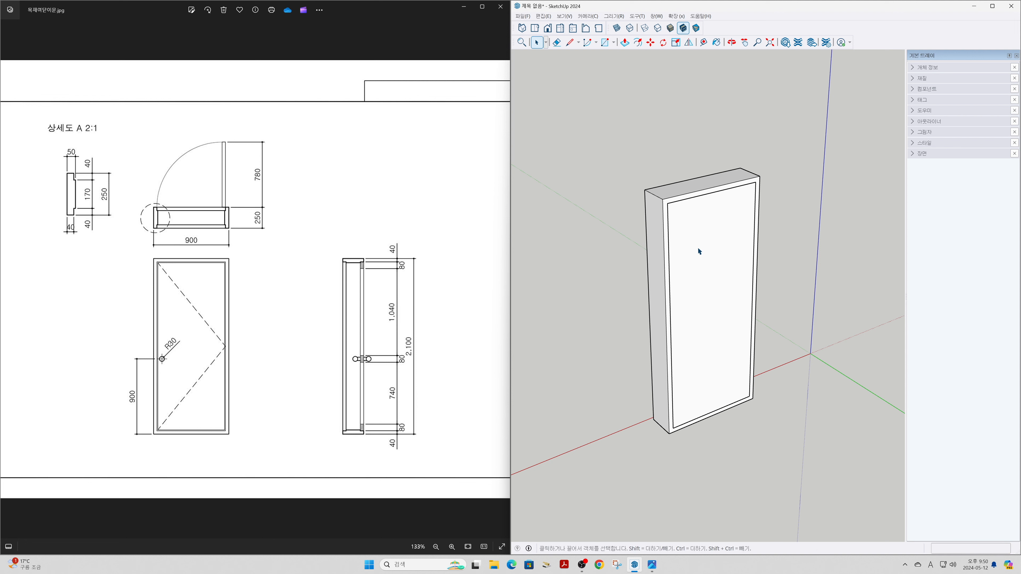
# - Select the door panel geometry inside the frame and make it a group
pyautogui.click(704, 242)
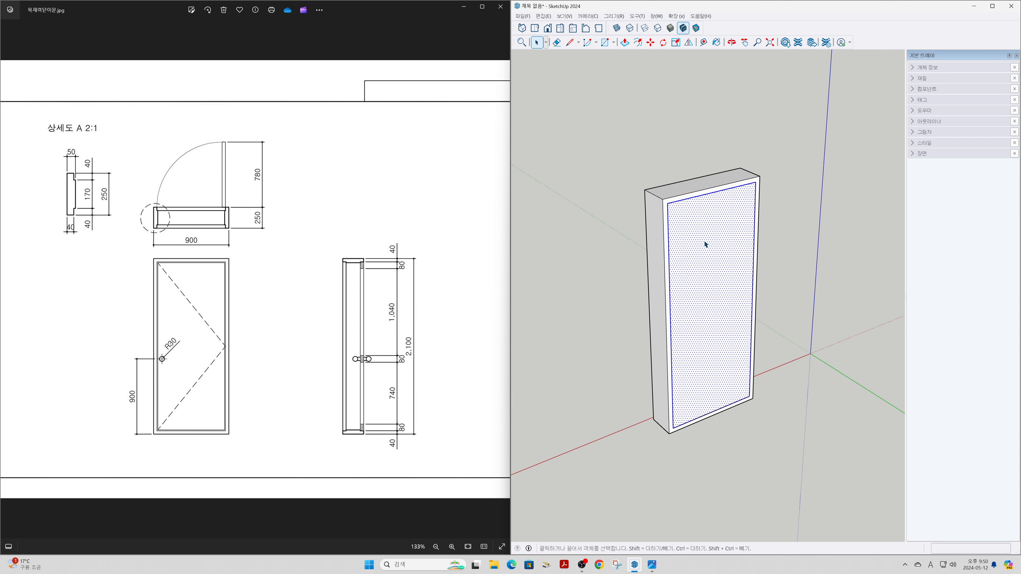
pyautogui.rightClick(704, 244)
pyautogui.click(741, 316)
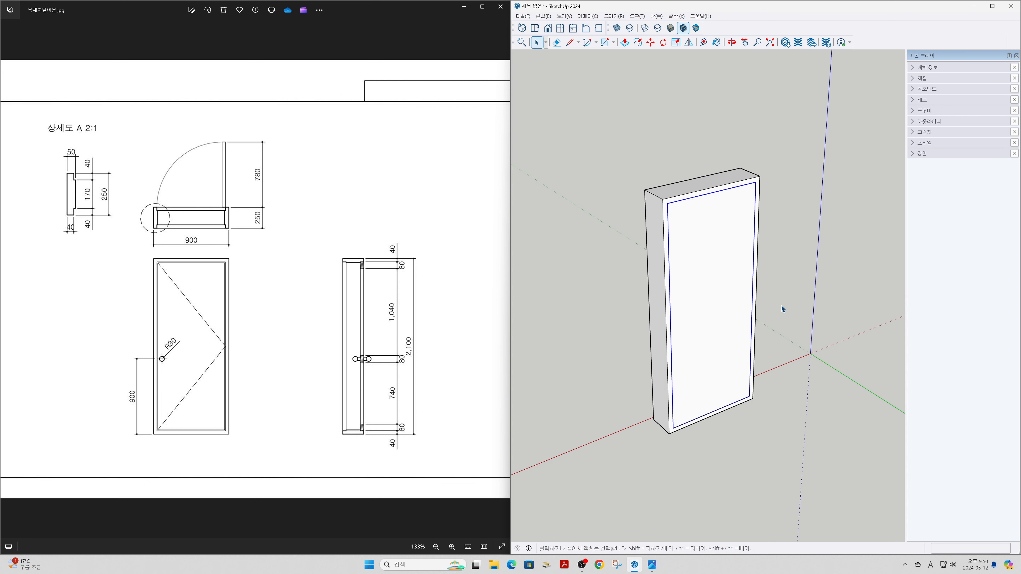
# - Inspect how the door panel sits in the frame from the rear, with X-ray display switched on and off again
pyautogui.click(616, 28)
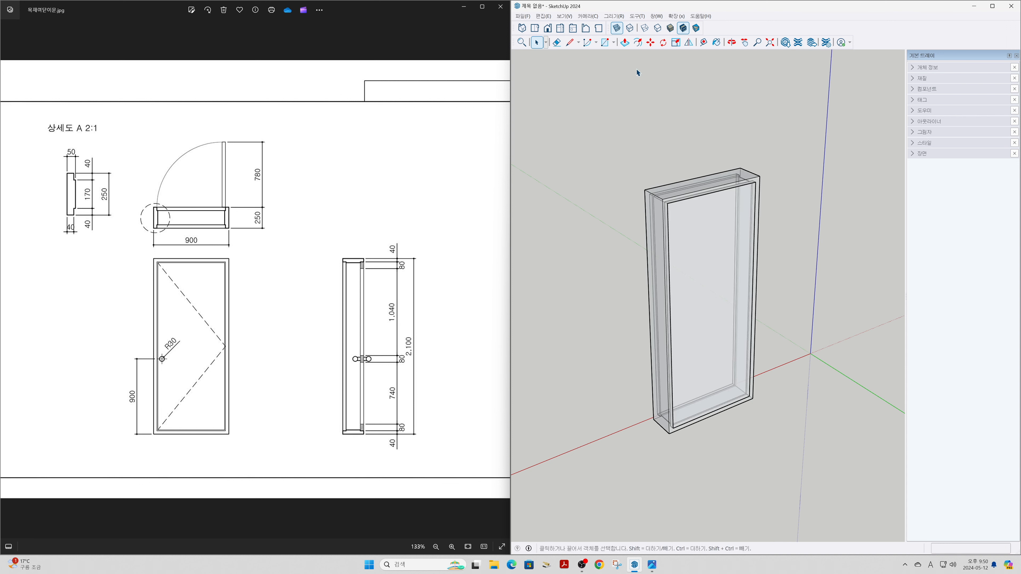
pyautogui.moveTo(665, 406)
pyautogui.mouseDown(button='middle')
pyautogui.moveTo(866, 410)
pyautogui.moveTo(739, 407)
pyautogui.mouseUp(button='middle')
pyautogui.scroll(5, 738, 407)
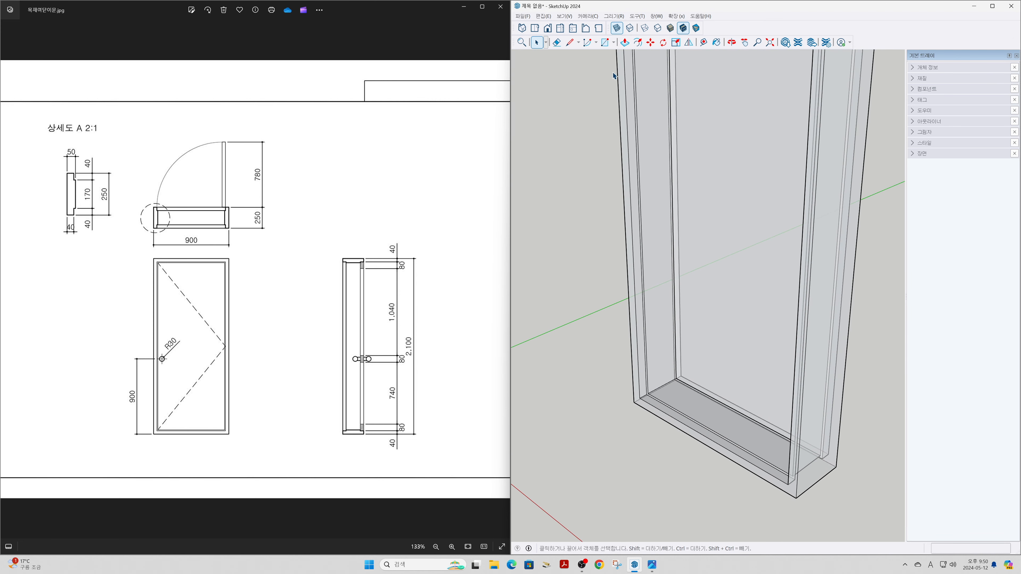
pyautogui.click(617, 28)
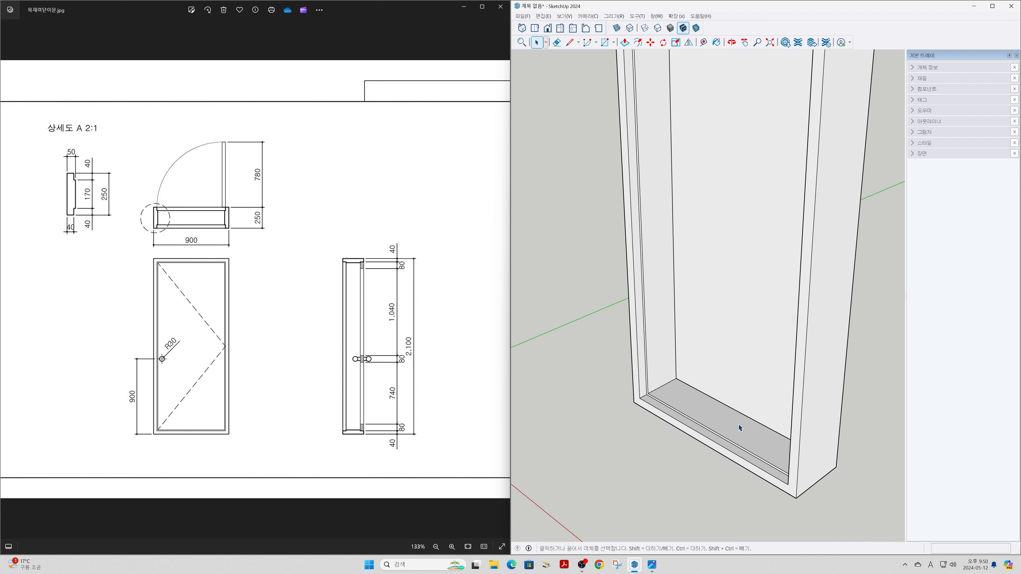
pyautogui.scroll(-4, 740, 429)
pyautogui.moveTo(824, 410)
pyautogui.mouseDown(button='middle')
pyautogui.moveTo(597, 392)
pyautogui.moveTo(804, 412)
pyautogui.moveTo(559, 399)
pyautogui.mouseUp(button='middle')
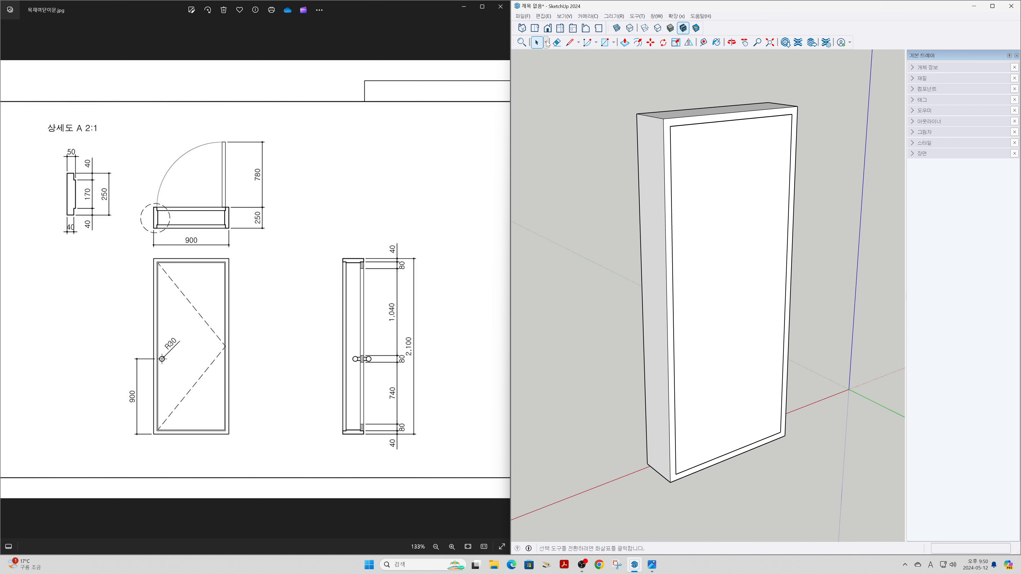
# - Check the door in plan from the top view in parallel projection, using the back edges and X-ray displays
pyautogui.click(534, 28)
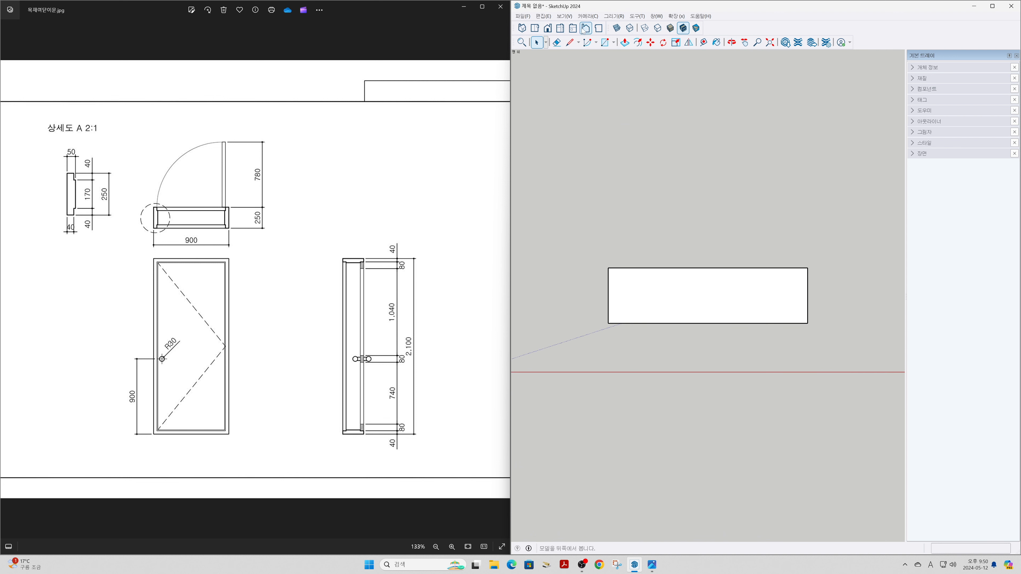
pyautogui.click(571, 18)
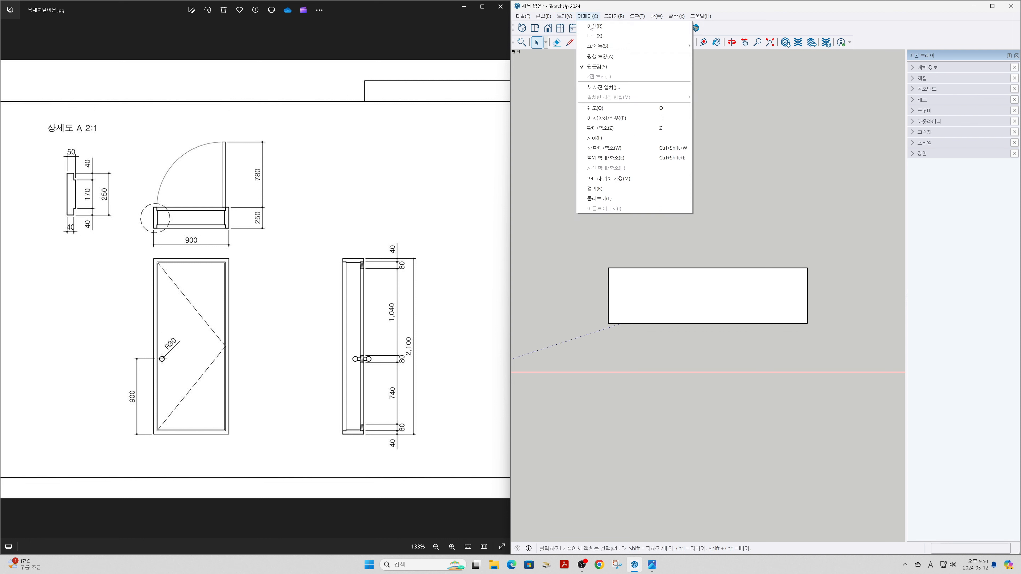
pyautogui.click(590, 68)
pyautogui.scroll(1, 740, 305)
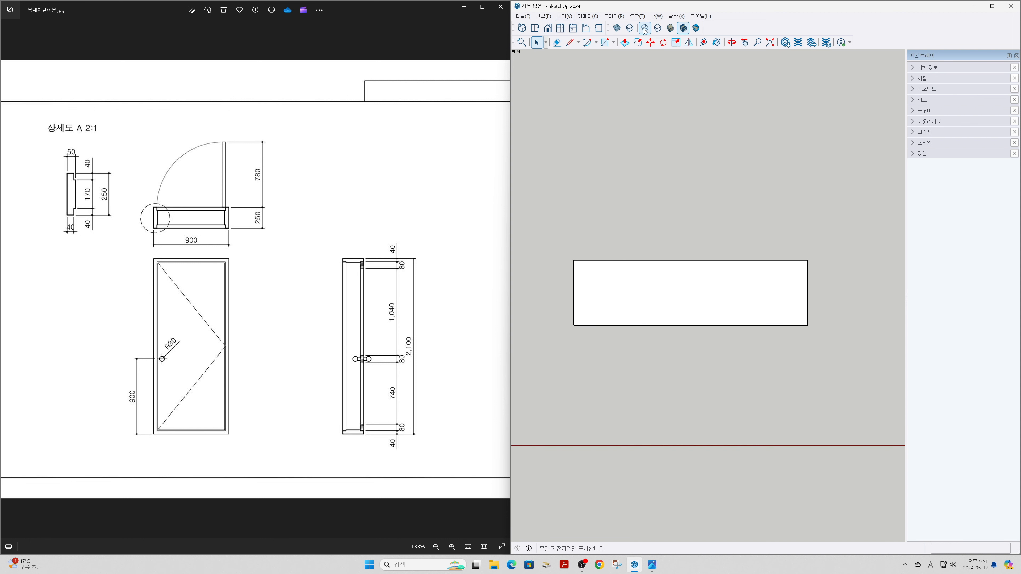
pyautogui.click(631, 29)
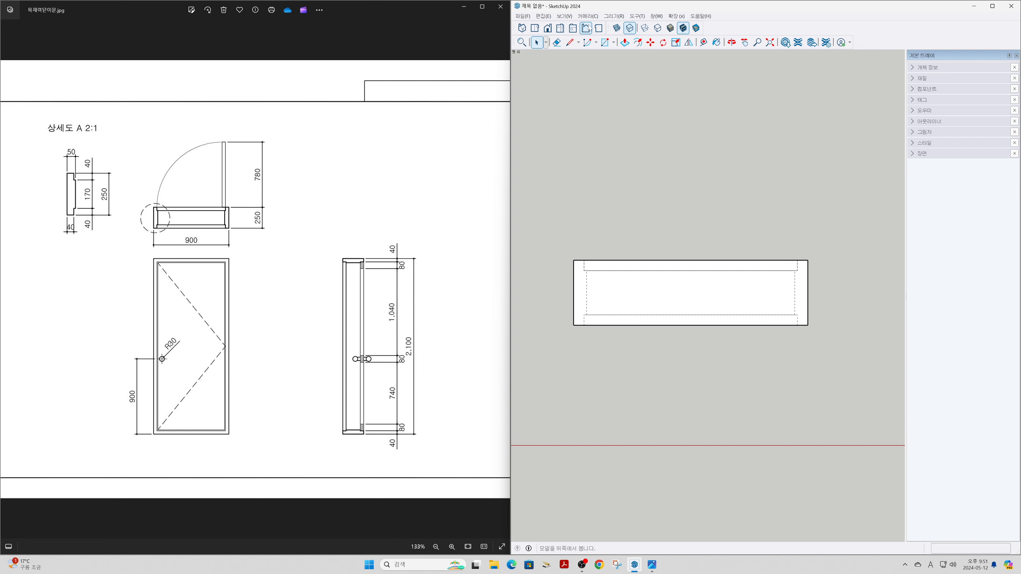
pyautogui.click(616, 28)
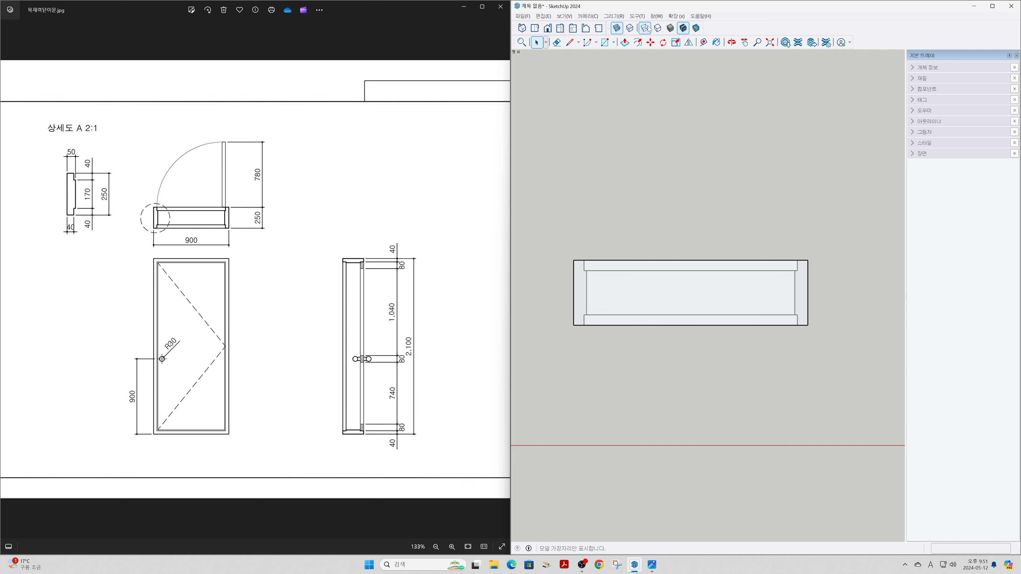
pyautogui.click(616, 28)
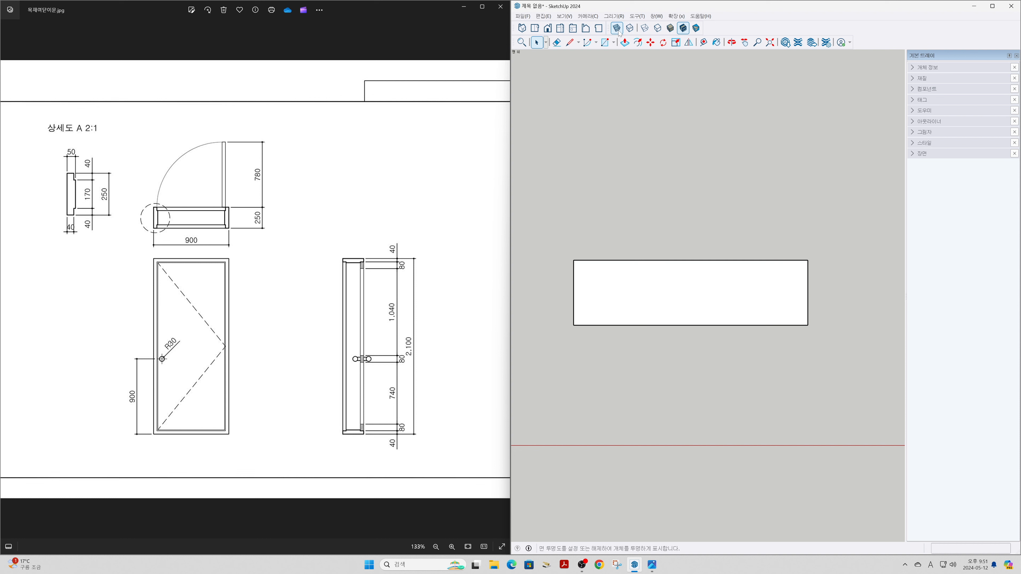
# - Return to the isometric view with perspective projection and examine the frame and door from the open side
pyautogui.click(521, 27)
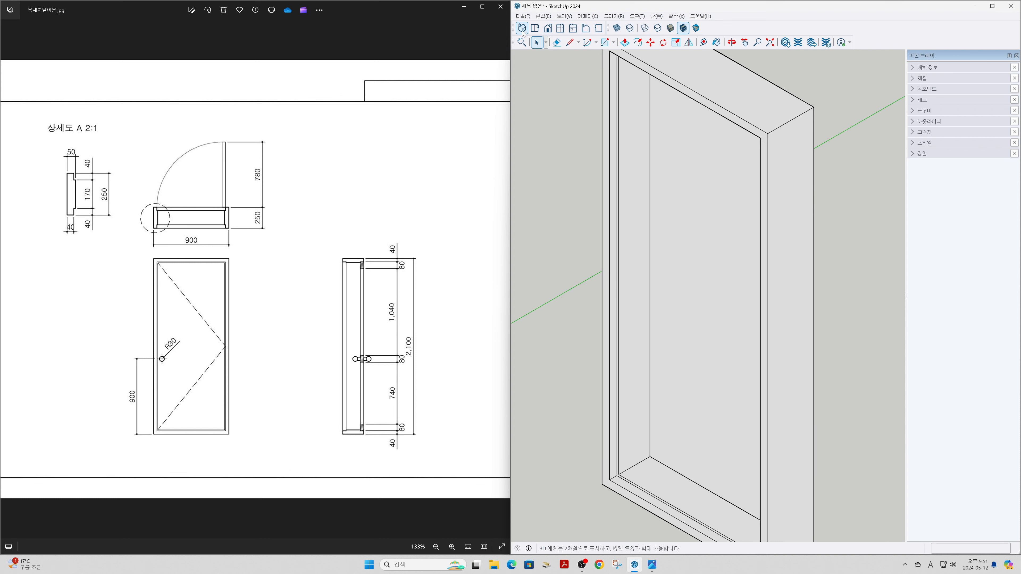
pyautogui.click(587, 16)
pyautogui.click(597, 66)
pyautogui.scroll(-5, 714, 349)
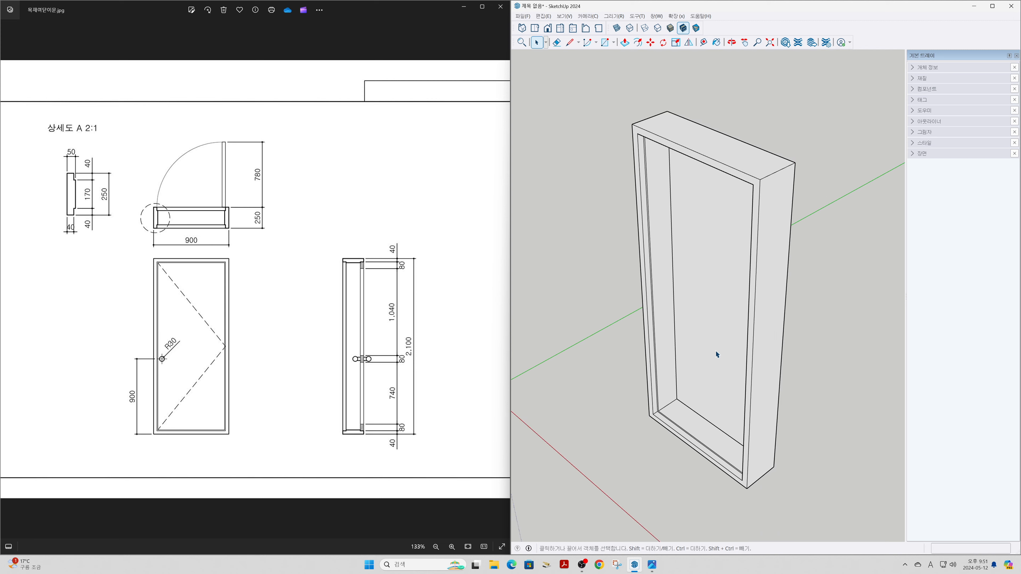
pyautogui.moveTo(719, 365)
pyautogui.mouseDown(button='middle')
pyautogui.moveTo(731, 354)
pyautogui.moveTo(723, 196)
pyautogui.mouseUp(button='middle')
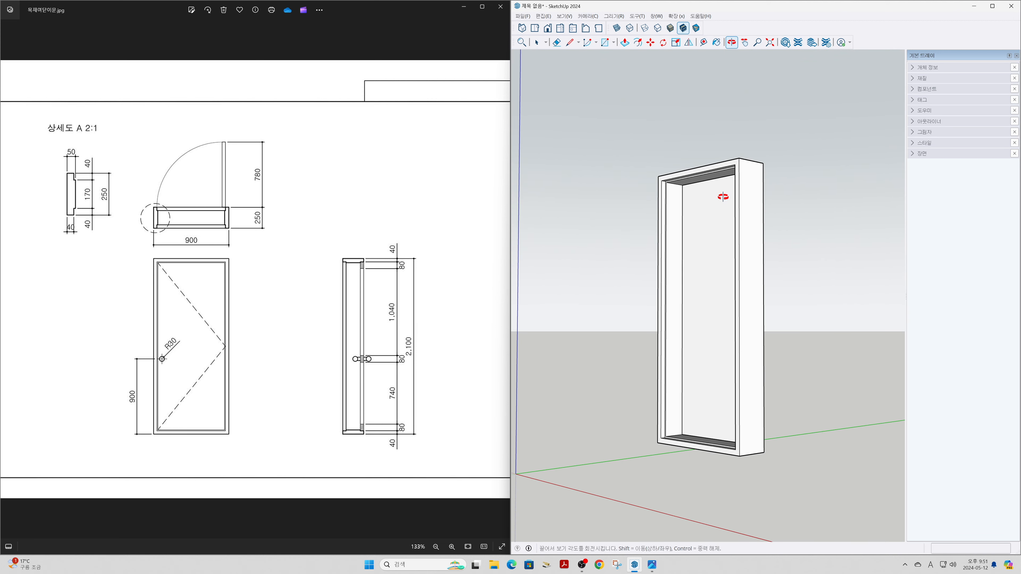
pyautogui.moveTo(667, 368)
pyautogui.mouseDown(button='middle')
pyautogui.moveTo(865, 362)
pyautogui.moveTo(656, 353)
pyautogui.moveTo(628, 376)
pyautogui.moveTo(663, 380)
pyautogui.mouseUp(button='middle')
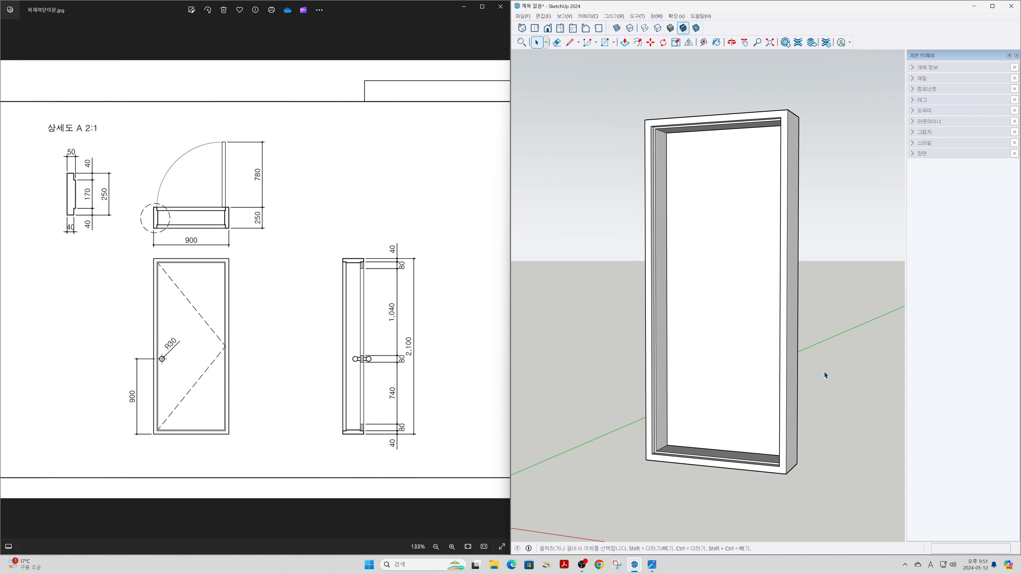
# - Place a horizontal guide 900 mm above the frame's bottom edge on the side where the door sits flush
pyautogui.moveTo(824, 371)
pyautogui.mouseDown(button='middle')
pyautogui.moveTo(520, 382)
pyautogui.moveTo(793, 392)
pyautogui.moveTo(320, 370)
pyautogui.moveTo(672, 406)
pyautogui.moveTo(755, 480)
pyautogui.mouseUp(button='middle')
pyautogui.scroll(3, 755, 480)
pyautogui.press('t')
pyautogui.click(727, 473)
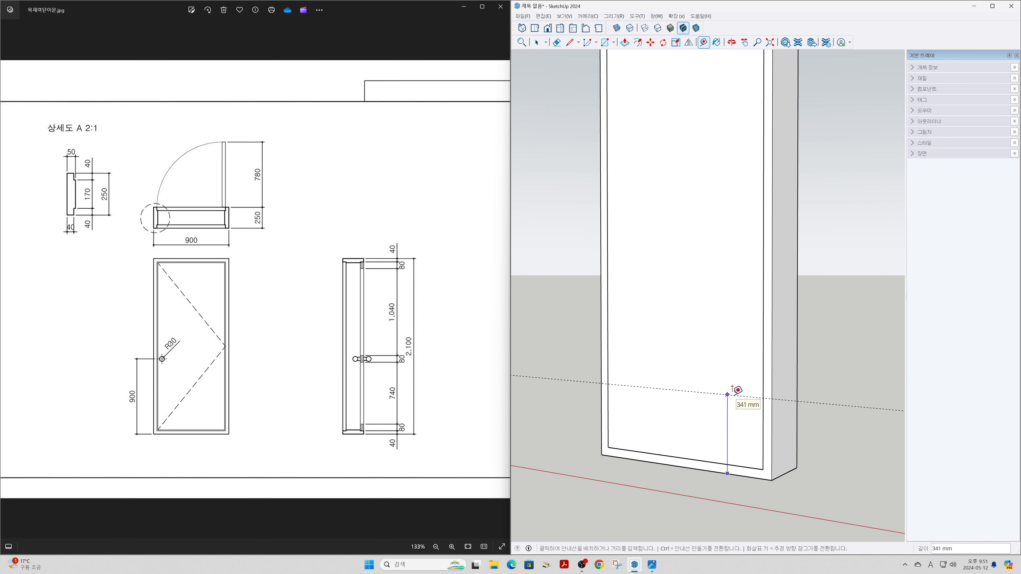
pyautogui.write('900')
pyautogui.press('Return')
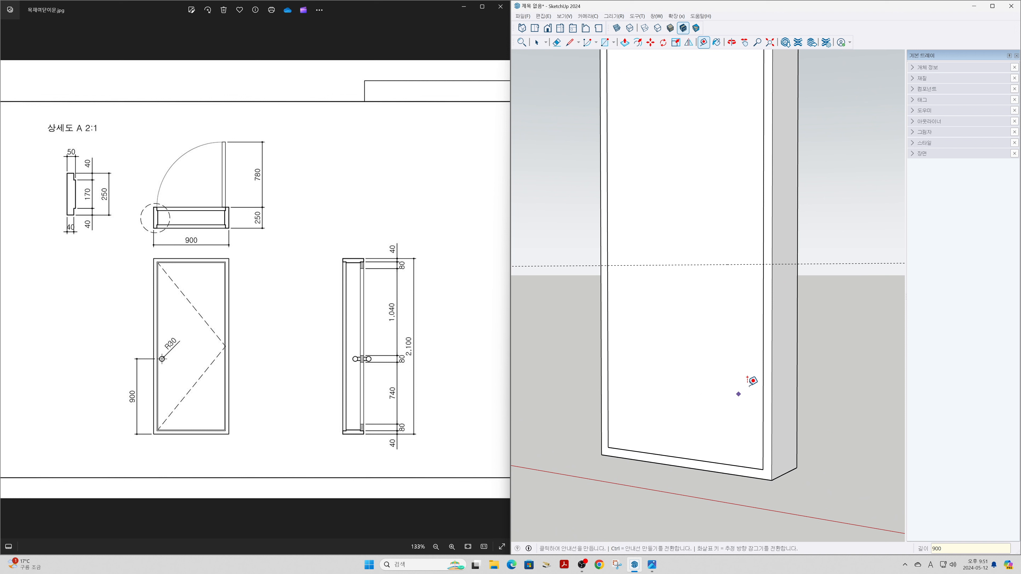
# - Place a vertical guide 60 mm inward from the door panel's right edge
pyautogui.click(763, 339)
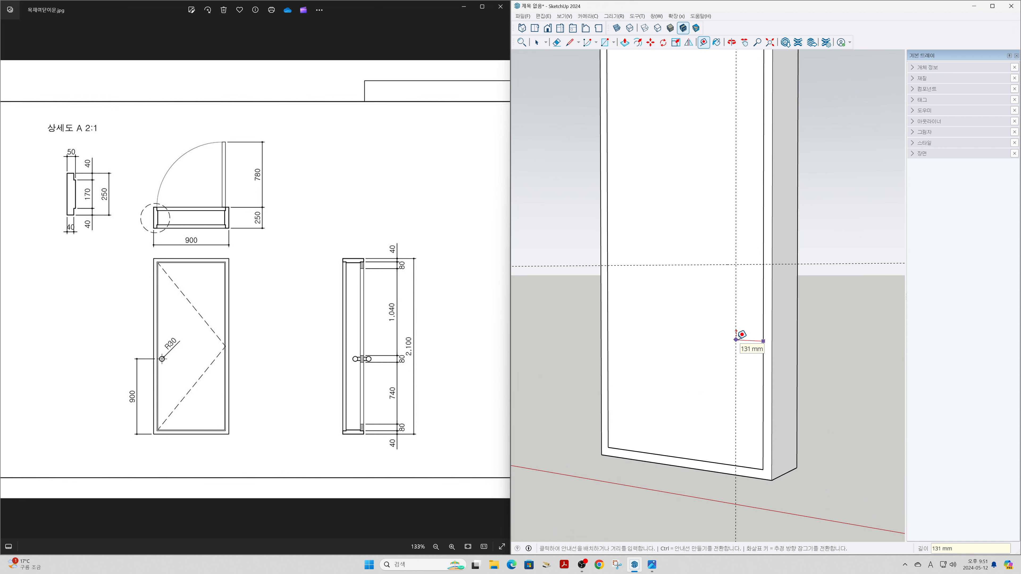
pyautogui.write('60')
pyautogui.press('Return')
pyautogui.press('space')
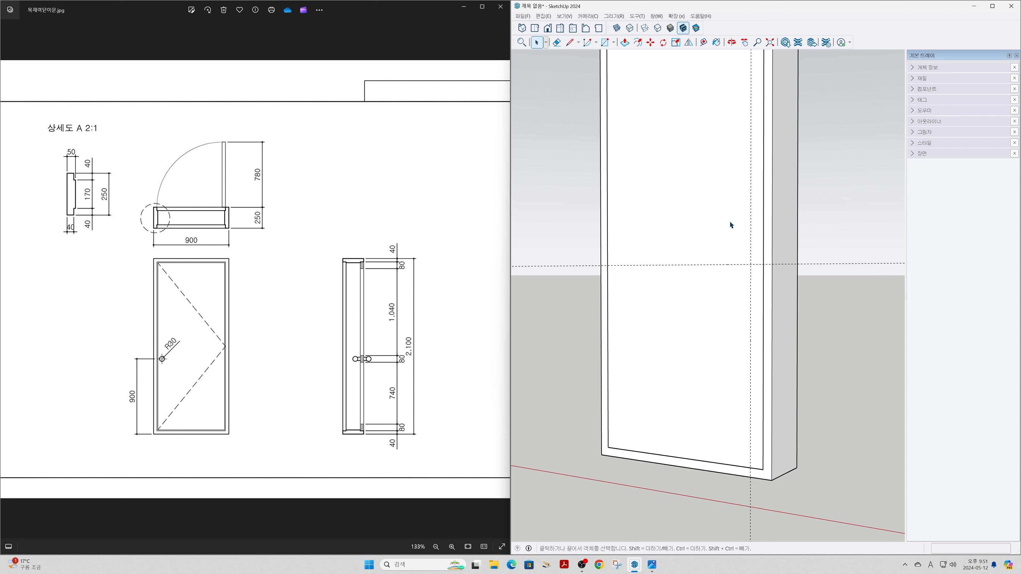
# - Import the 도어핸들B SketchUp file from the 10주차 folder and place the door handle beside the door
pyautogui.click(522, 17)
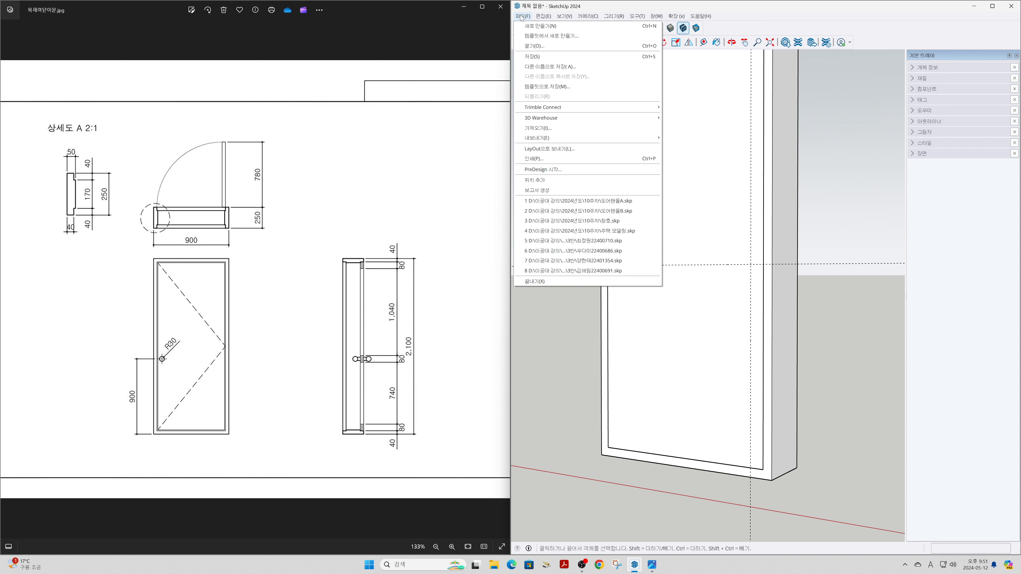
pyautogui.click(576, 128)
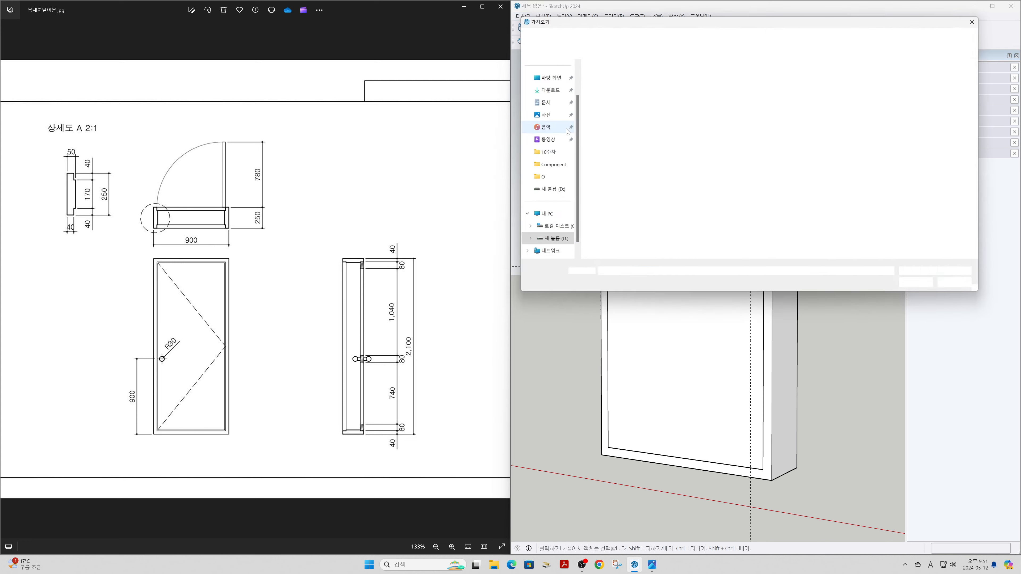
pyautogui.click(643, 101)
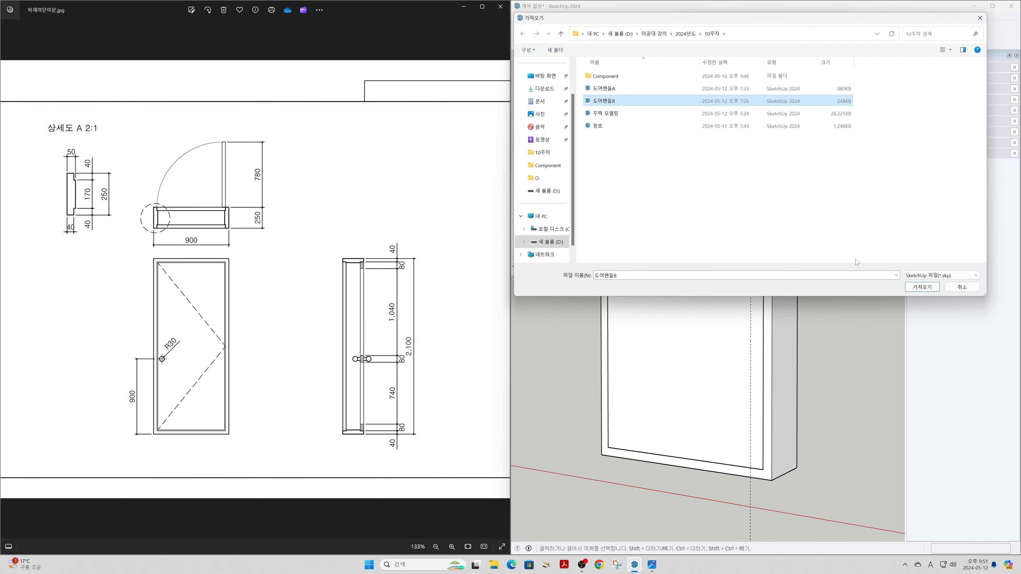
pyautogui.click(922, 287)
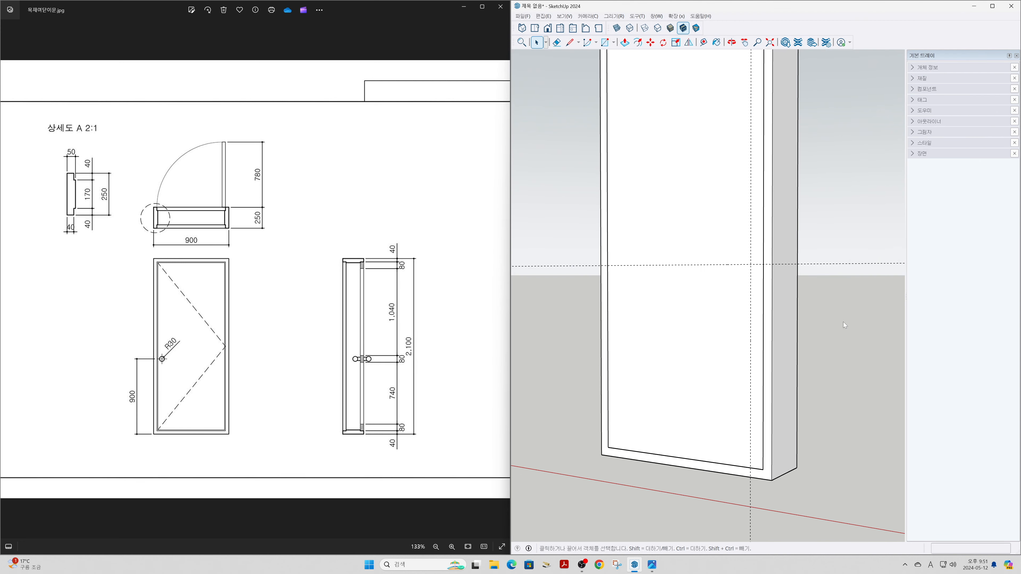
pyautogui.scroll(-4, 815, 337)
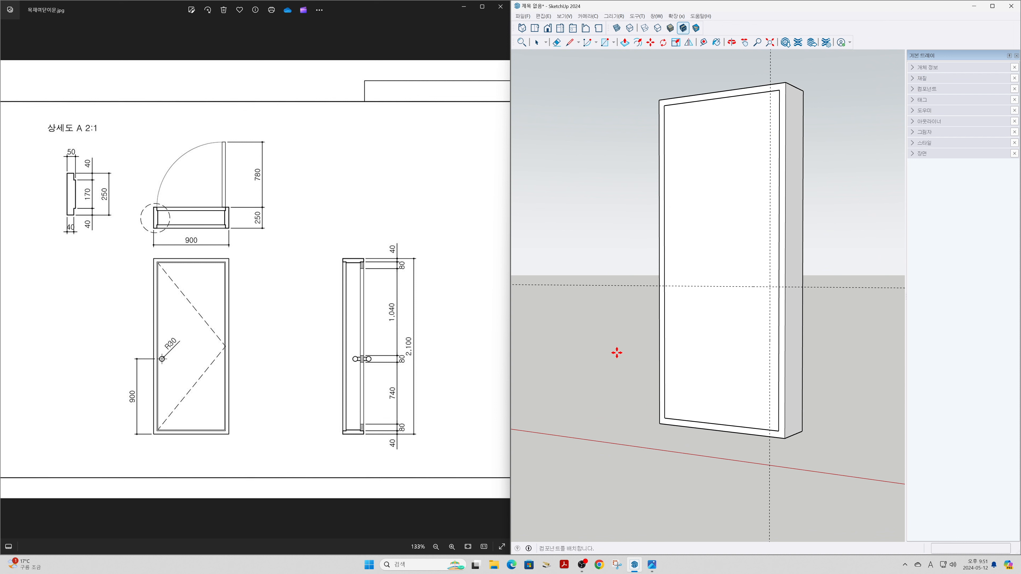
pyautogui.click(889, 381)
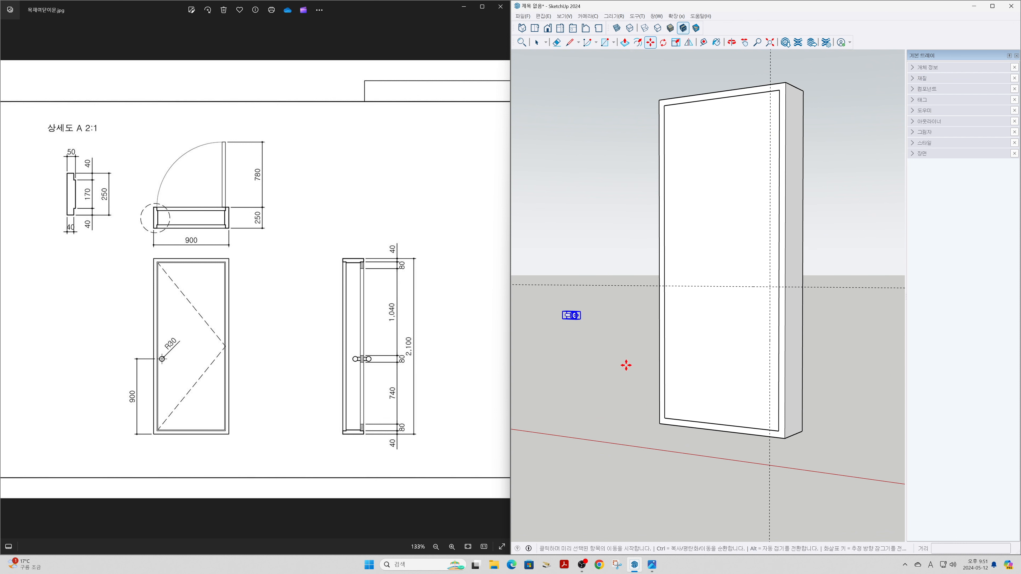
# - Move the imported door handle about 4424 mm to open space in front of the door's flush side
pyautogui.press('space')
pyautogui.click(612, 359)
pyautogui.moveTo(778, 359)
pyautogui.mouseDown(button='middle')
pyautogui.moveTo(742, 322)
pyautogui.moveTo(740, 367)
pyautogui.moveTo(743, 316)
pyautogui.moveTo(793, 383)
pyautogui.moveTo(813, 371)
pyautogui.moveTo(704, 375)
pyautogui.moveTo(629, 334)
pyautogui.mouseUp(button='middle')
pyautogui.press('m')
pyautogui.click(631, 324)
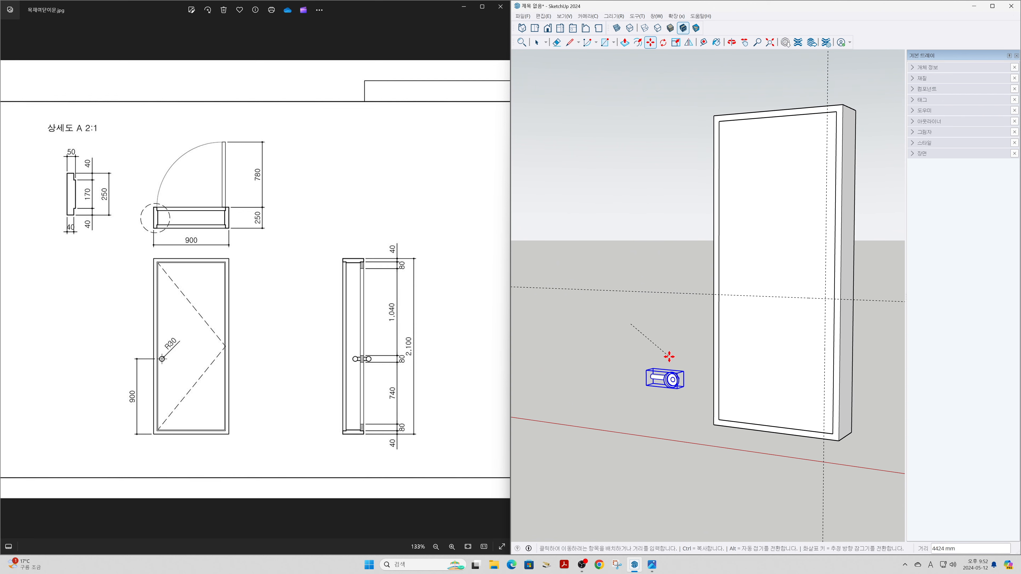
pyautogui.click(671, 356)
pyautogui.press('space')
# - Flip the door handle across its green-axis plane so the lever faces outward and the round base faces the door
pyautogui.scroll(2, 698, 393)
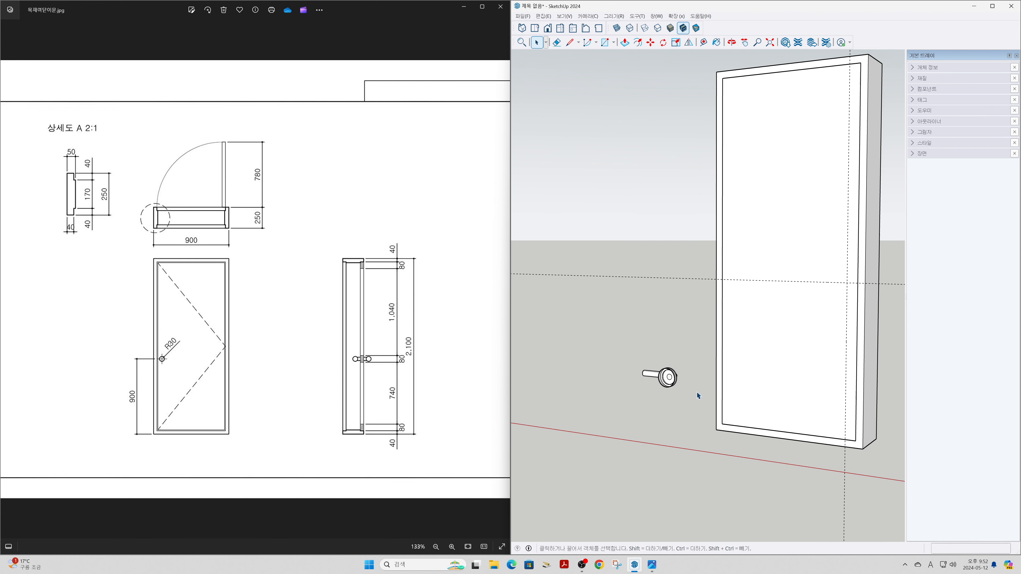
pyautogui.click(672, 381)
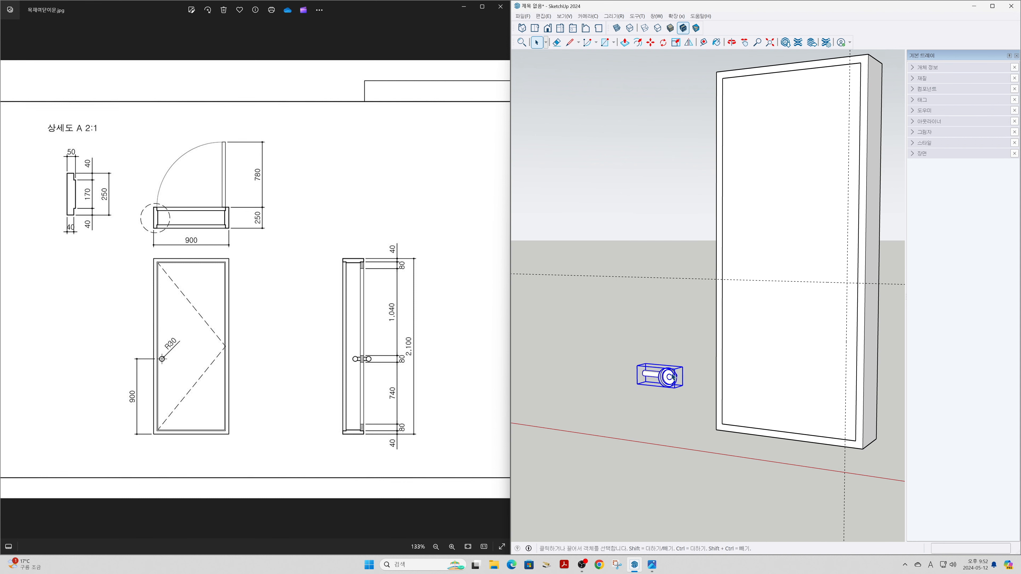
pyautogui.click(688, 42)
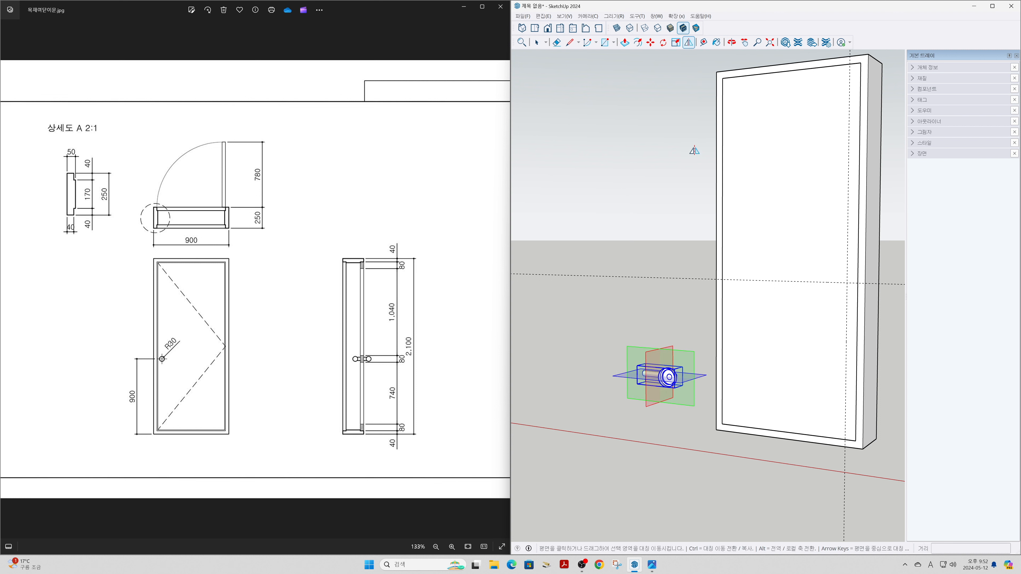
pyautogui.click(684, 359)
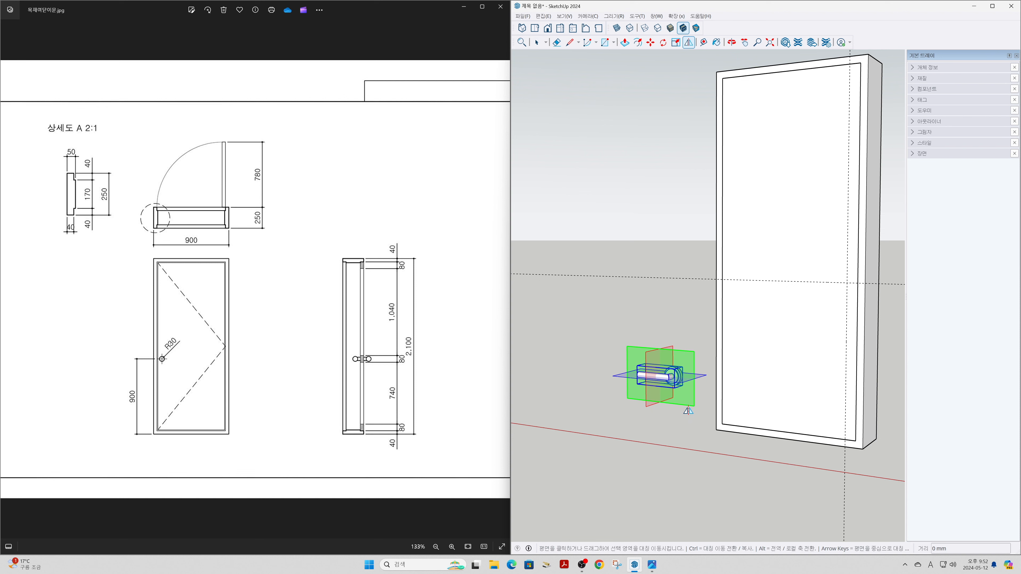
pyautogui.press('space')
pyautogui.click(689, 404)
pyautogui.moveTo(688, 405); pyautogui.dragTo(687, 413, button='middle')
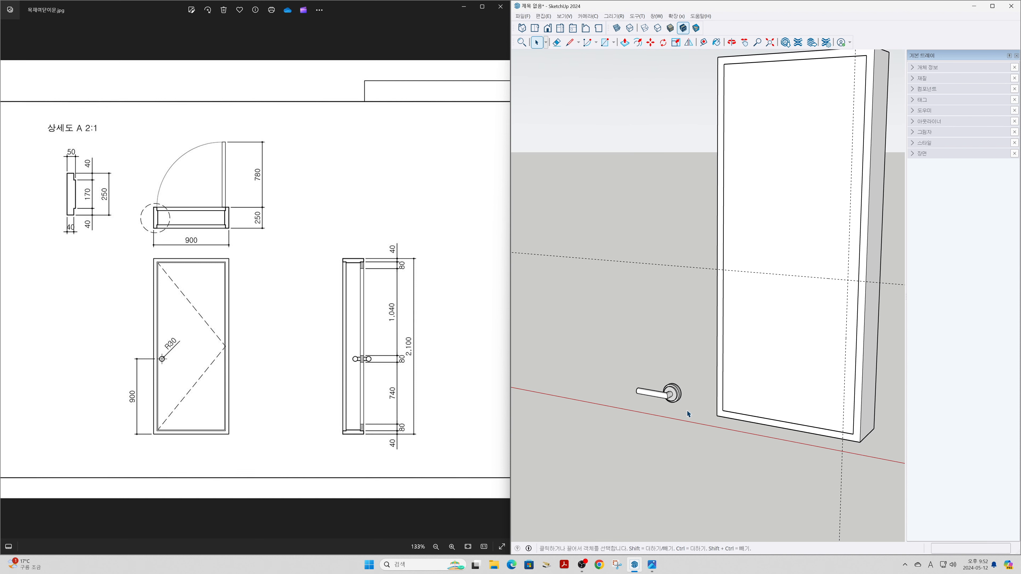
# - Move the handle by the top point of its round base's back rim to the intersection of the two guides on the door
pyautogui.scroll(4, 685, 398)
pyautogui.moveTo(676, 406); pyautogui.dragTo(679, 401, button='middle')
pyautogui.click(670, 398)
pyautogui.scroll(5, 672, 392)
pyautogui.scroll(-2, 672, 388)
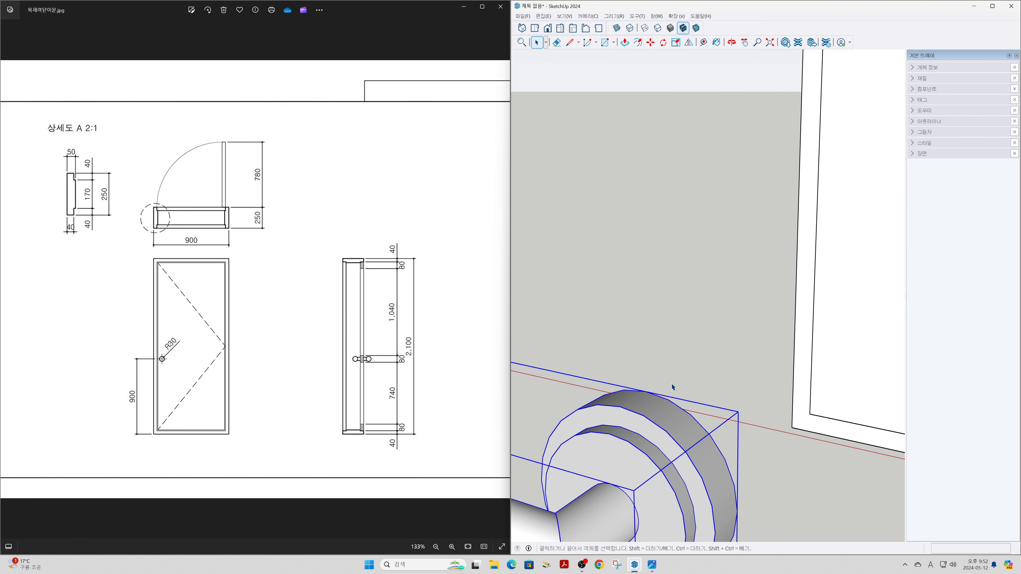
pyautogui.press('m')
pyautogui.click(651, 392)
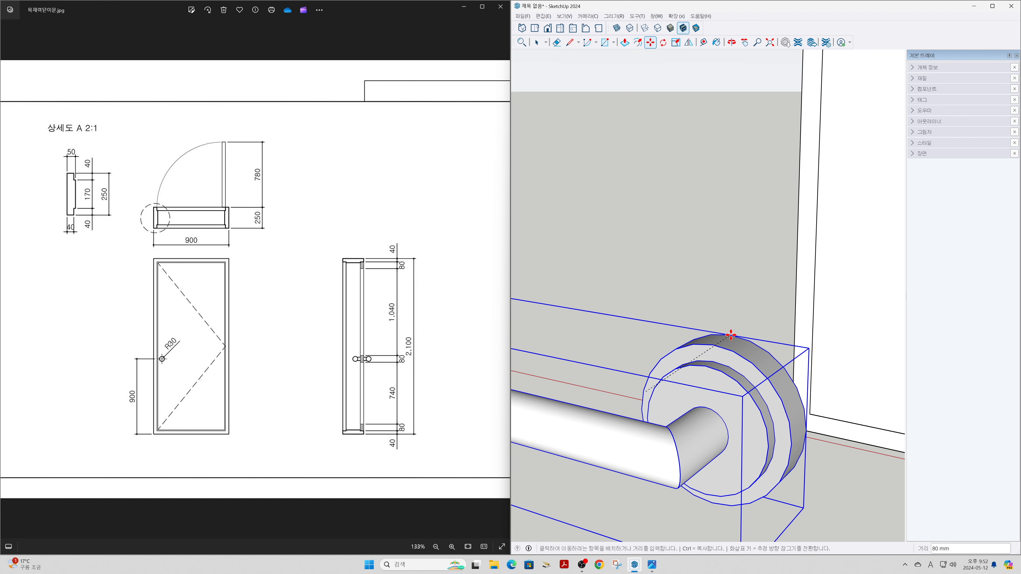
pyautogui.press('h')
pyautogui.scroll(-5, 730, 335)
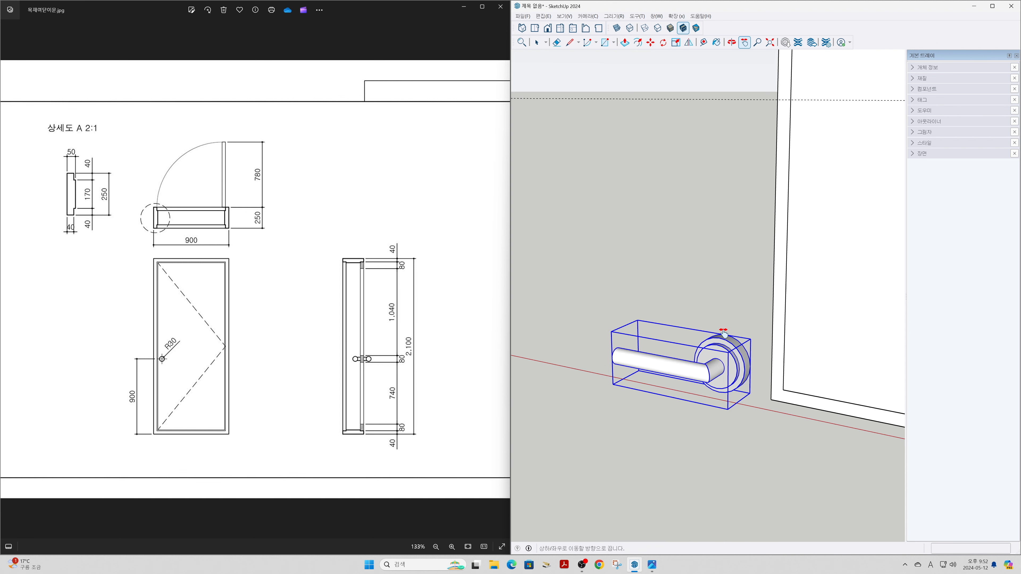
pyautogui.moveTo(796, 312); pyautogui.dragTo(524, 323)
pyautogui.press('m')
pyautogui.scroll(2, 655, 185)
pyautogui.scroll(4, 655, 185)
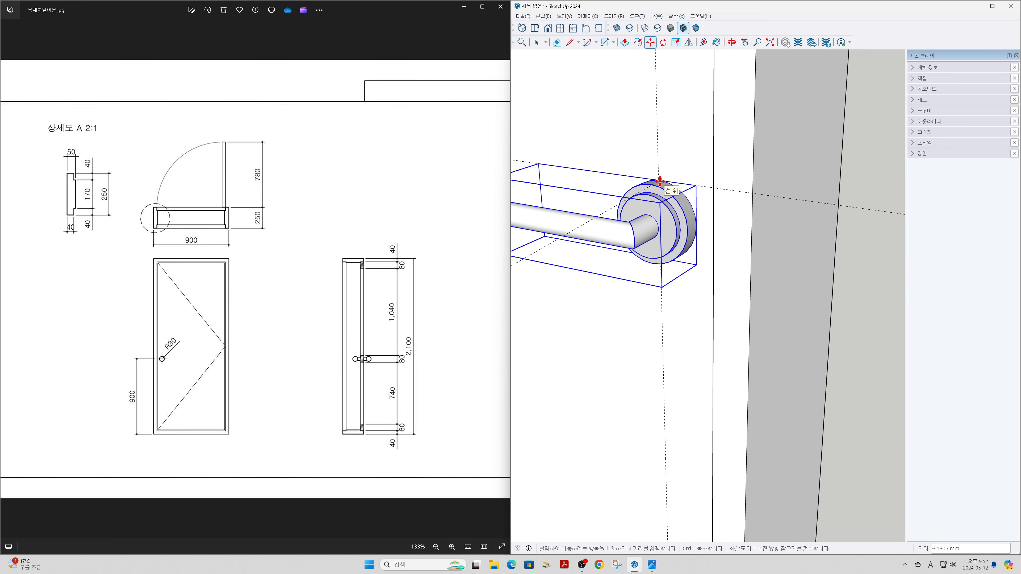
pyautogui.click(658, 181)
# - Raise the handle vertically on the door so the centre of its round base sits at the guides' intersection
pyautogui.press('space')
pyautogui.click(768, 239)
pyautogui.click(693, 232)
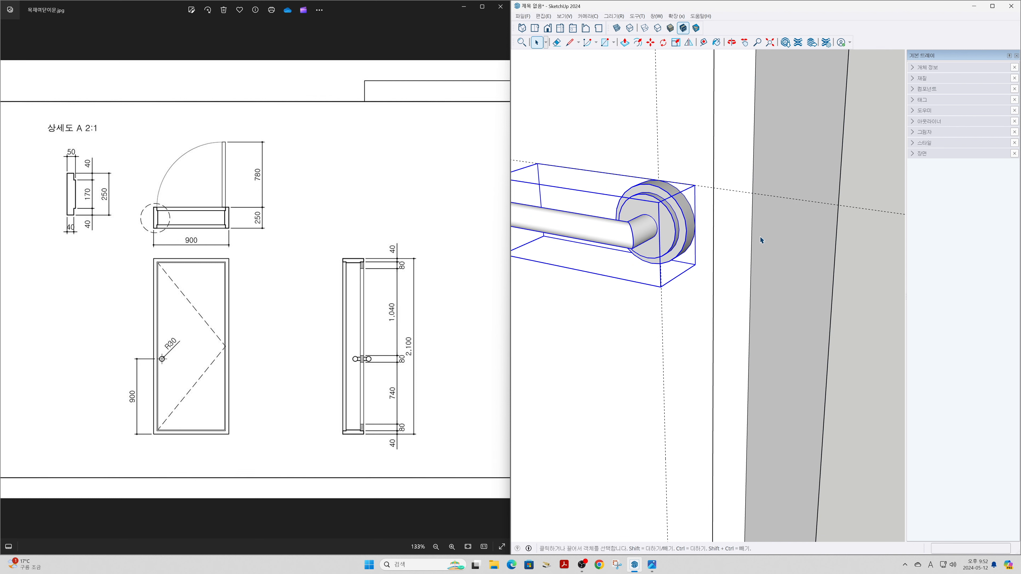
pyautogui.press('m')
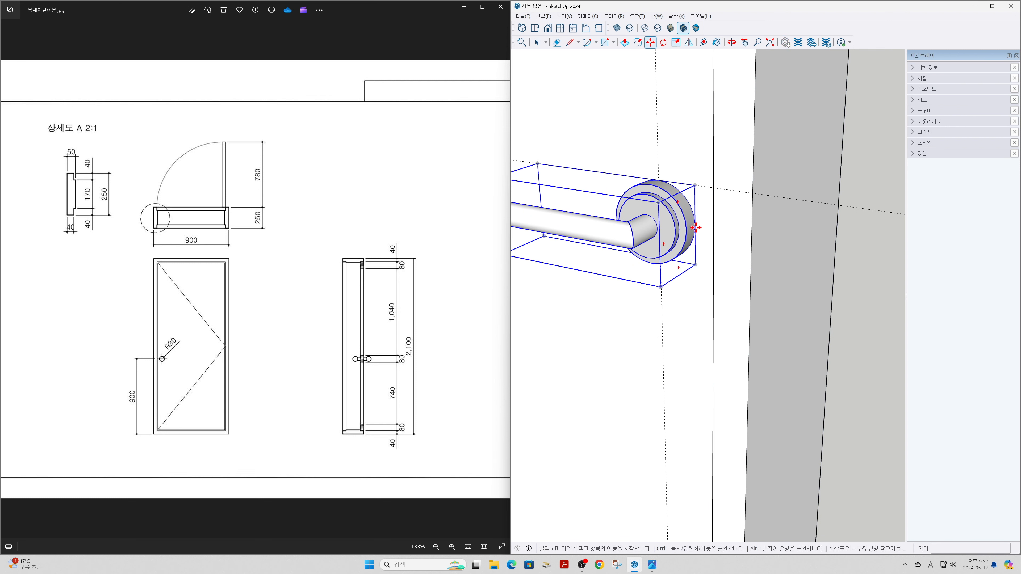
pyautogui.click(697, 225)
pyautogui.click(701, 187)
pyautogui.press('space')
pyautogui.click(857, 278)
pyautogui.scroll(-8, 848, 275)
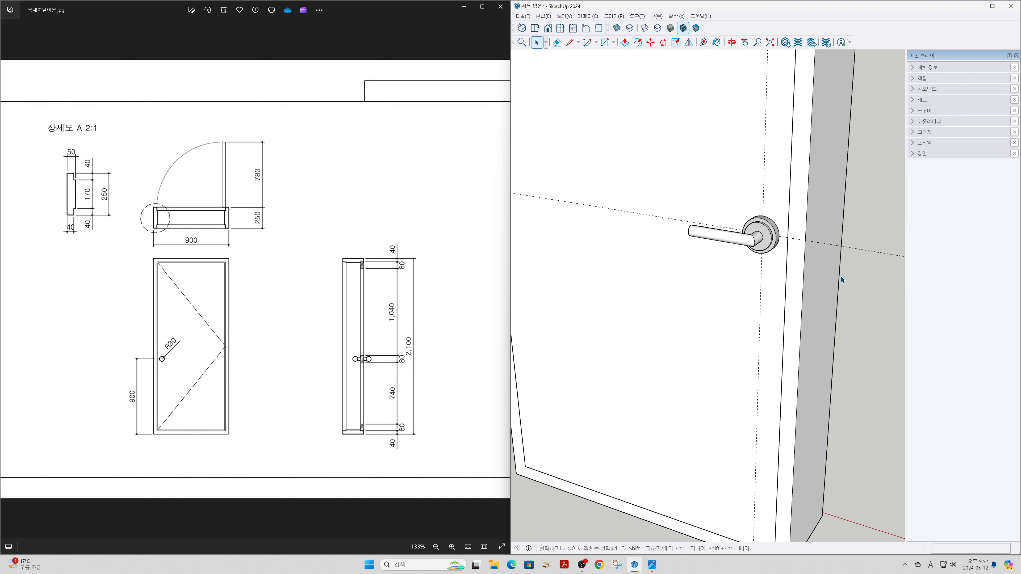
# - Erase the horizontal and vertical guides used to locate the door handle
pyautogui.press('e')
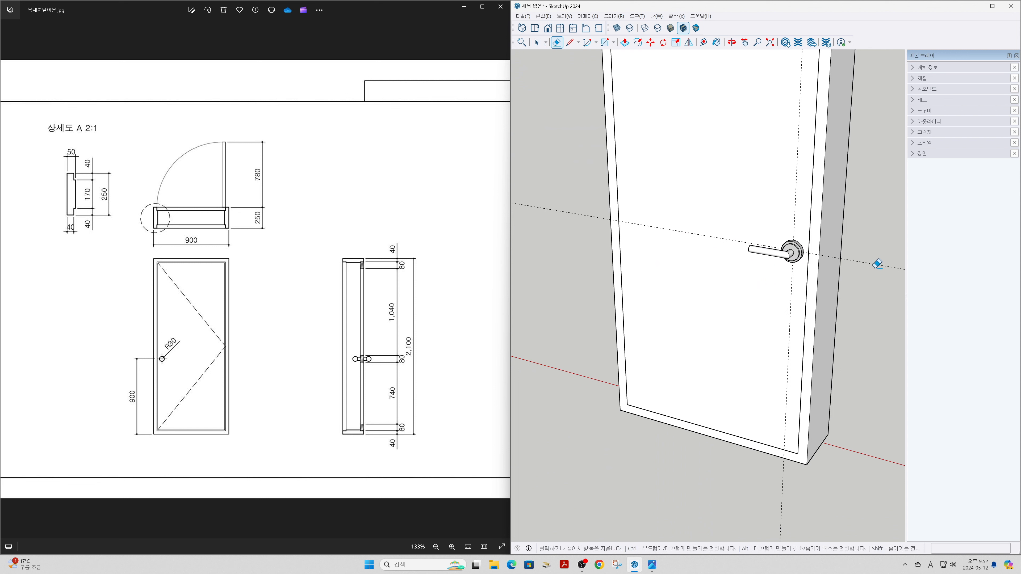
pyautogui.press('space')
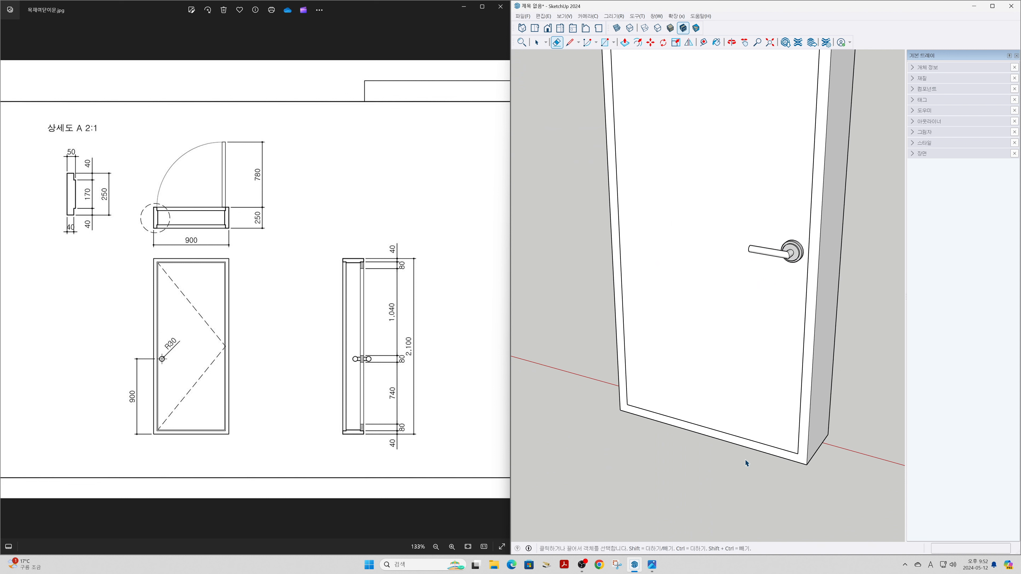
pyautogui.click(807, 413)
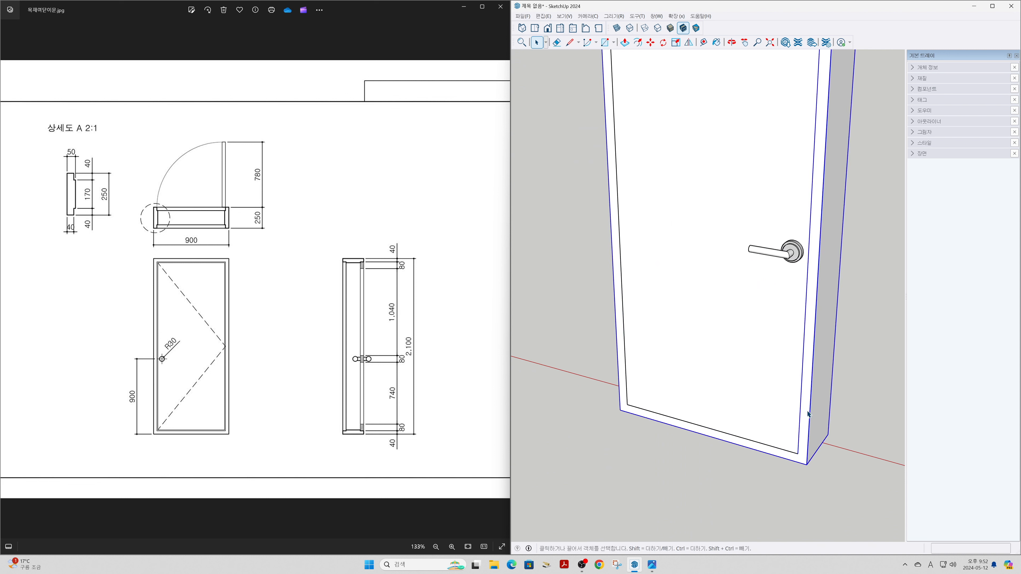
pyautogui.click(856, 405)
# - Copy the door handle about 741 mm straight back through the door to the open side of the frame
pyautogui.press('h')
pyautogui.moveTo(882, 391); pyautogui.dragTo(791, 422)
pyautogui.moveTo(767, 317)
pyautogui.mouseDown()
pyautogui.moveTo(760, 306)
pyautogui.moveTo(750, 326)
pyautogui.mouseUp()
pyautogui.moveTo(793, 367); pyautogui.dragTo(728, 333, button='middle')
pyautogui.press('space')
pyautogui.click(721, 325)
pyautogui.press('m')
pyautogui.click(784, 354)
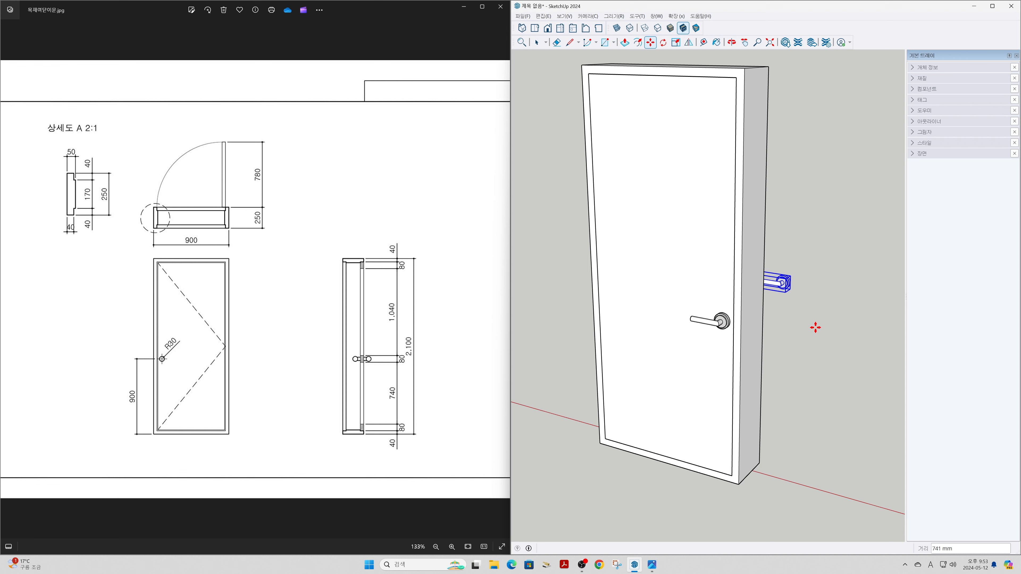
pyautogui.click(816, 328)
# - Flip the copied handle across its green-axis plane so its base faces the door from the open side
pyautogui.moveTo(841, 324)
pyautogui.mouseDown(button='middle')
pyautogui.moveTo(630, 327)
pyautogui.moveTo(585, 360)
pyautogui.moveTo(575, 373)
pyautogui.moveTo(586, 383)
pyautogui.mouseUp(button='middle')
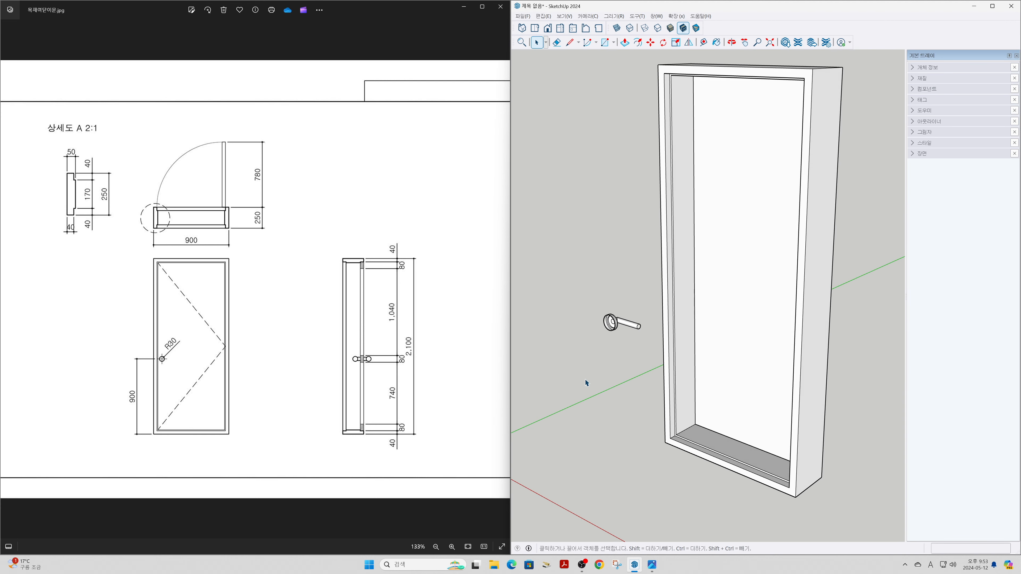
pyautogui.click(612, 329)
pyautogui.click(688, 42)
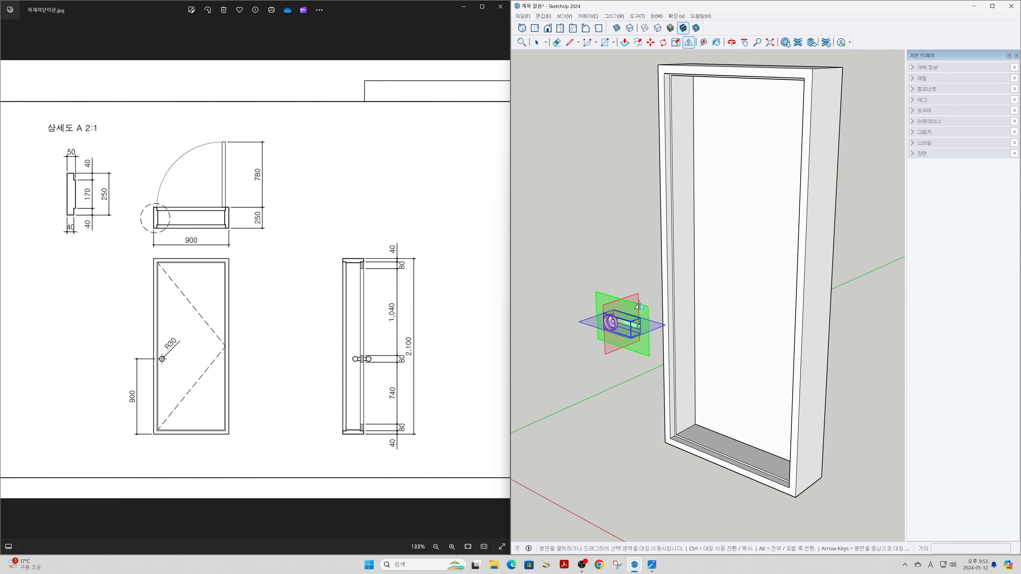
pyautogui.click(644, 311)
pyautogui.press('space')
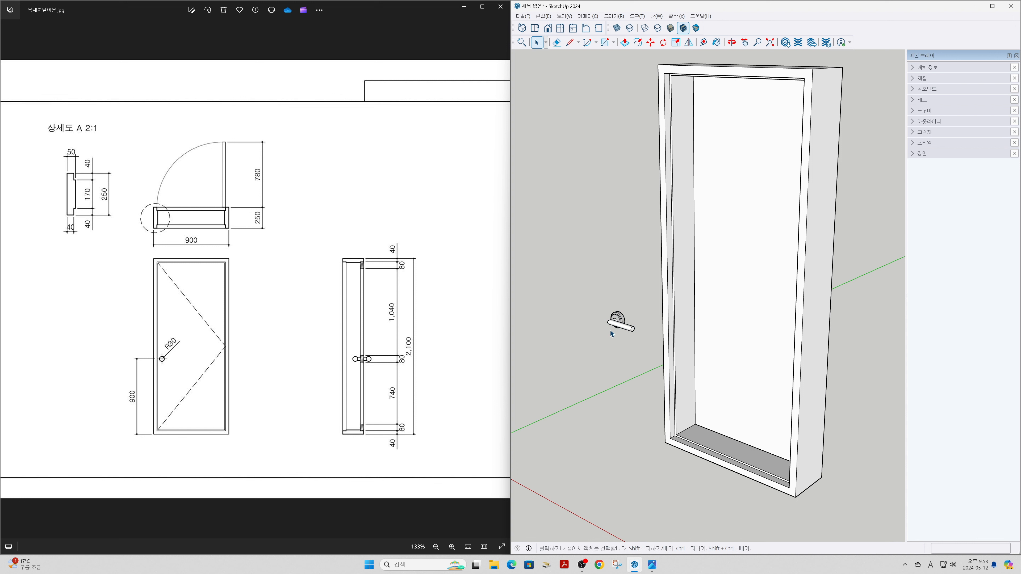
# - Move the flipped handle about 635 mm along the green axis onto the door panel's inner face
pyautogui.press('m')
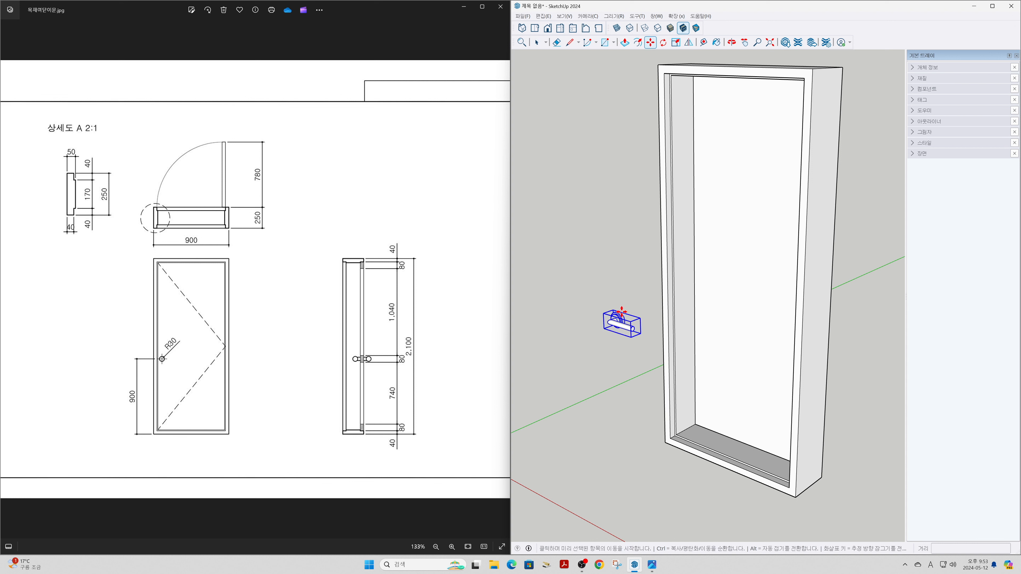
pyautogui.click(641, 318)
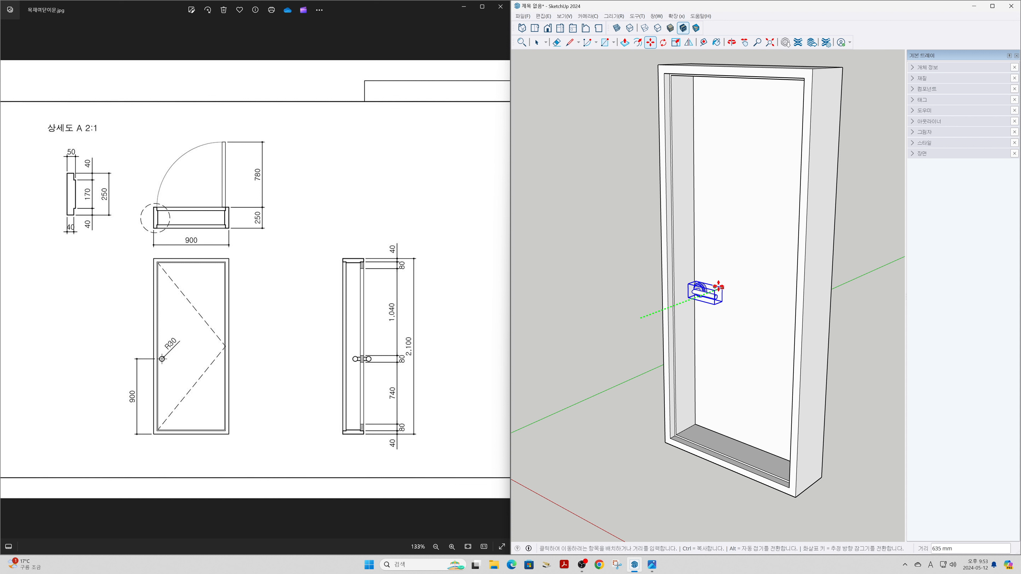
pyautogui.click(719, 286)
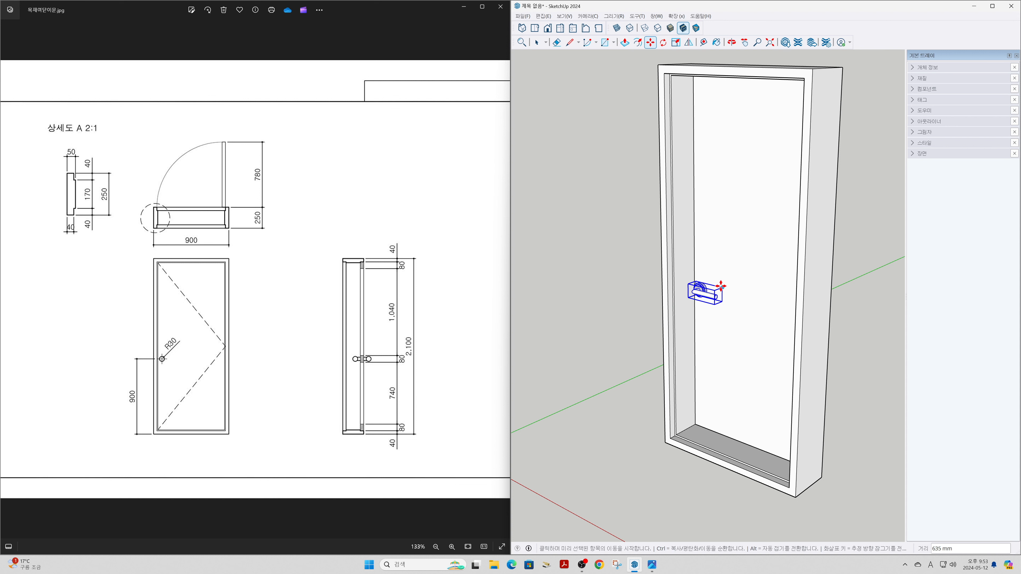
pyautogui.press('space')
pyautogui.click(581, 305)
pyautogui.moveTo(716, 319)
pyautogui.mouseDown(button='middle')
pyautogui.moveTo(643, 320)
pyautogui.moveTo(849, 320)
pyautogui.moveTo(606, 331)
pyautogui.moveTo(838, 333)
pyautogui.moveTo(606, 353)
pyautogui.moveTo(695, 441)
pyautogui.mouseUp(button='middle')
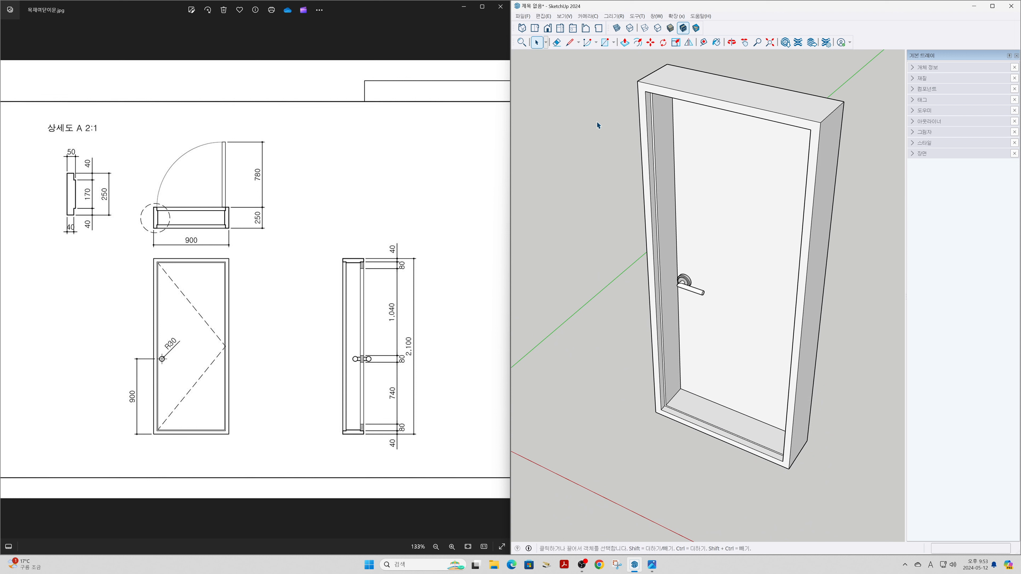
# - Check both handles' alignment on the door in wireframe with parallel projection, from the top and front views
pyautogui.click(535, 27)
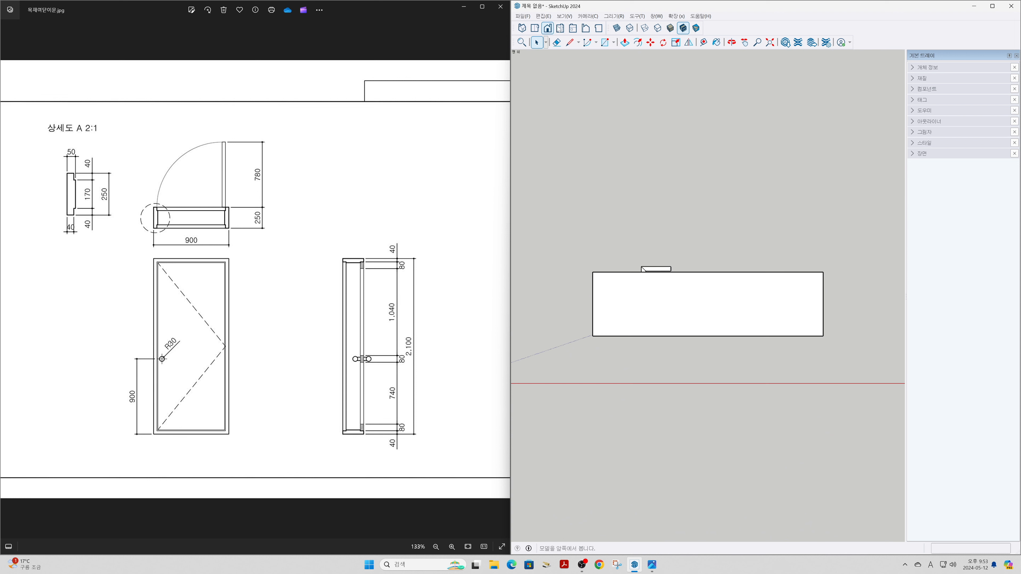
pyautogui.click(589, 16)
pyautogui.click(598, 55)
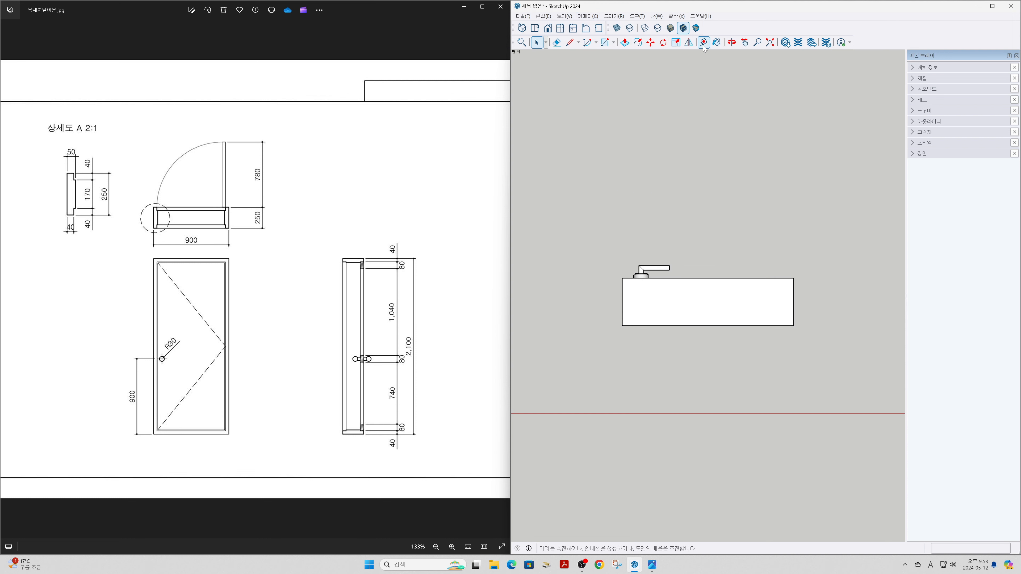
pyautogui.click(644, 28)
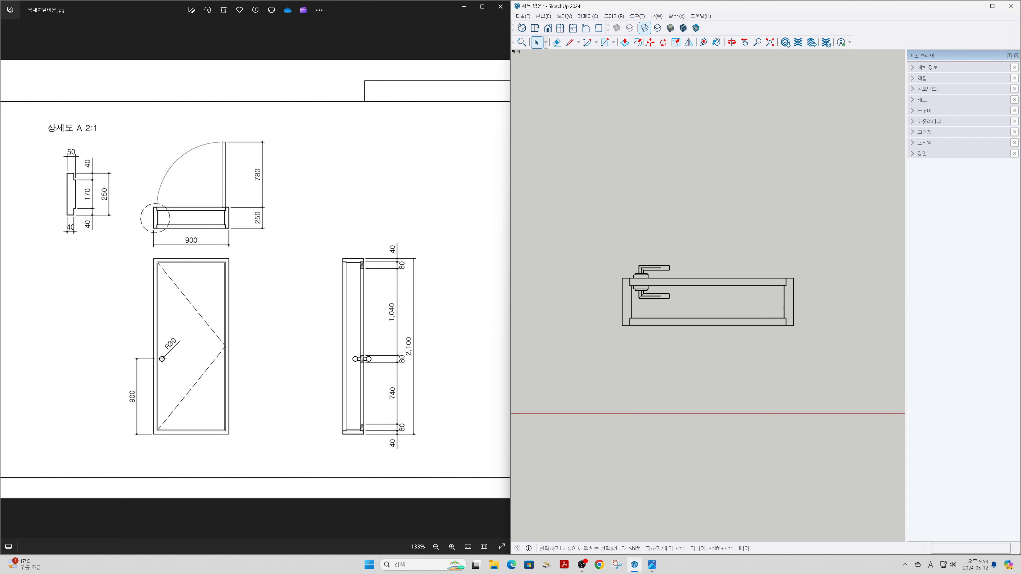
pyautogui.scroll(5, 657, 289)
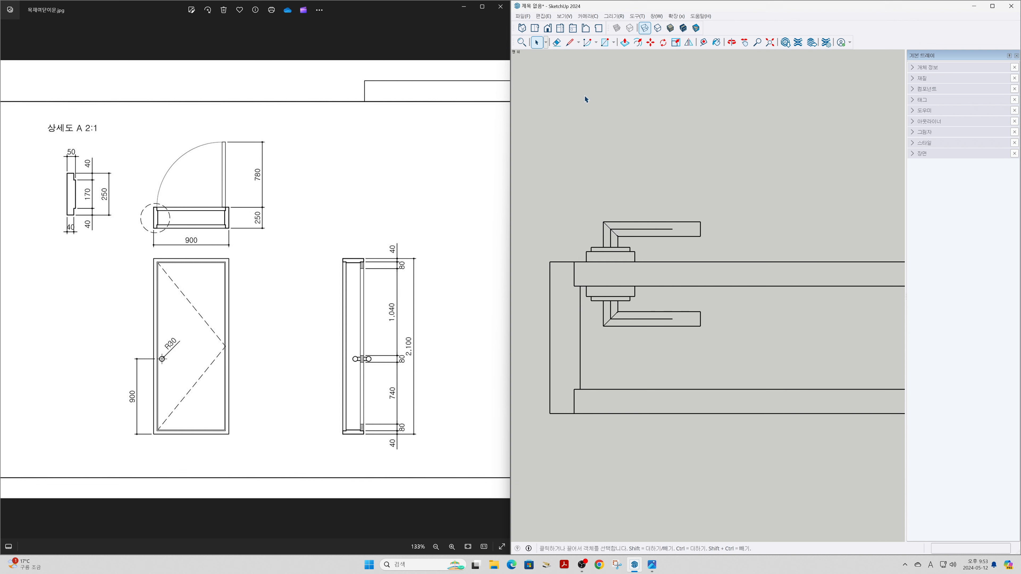
pyautogui.click(548, 28)
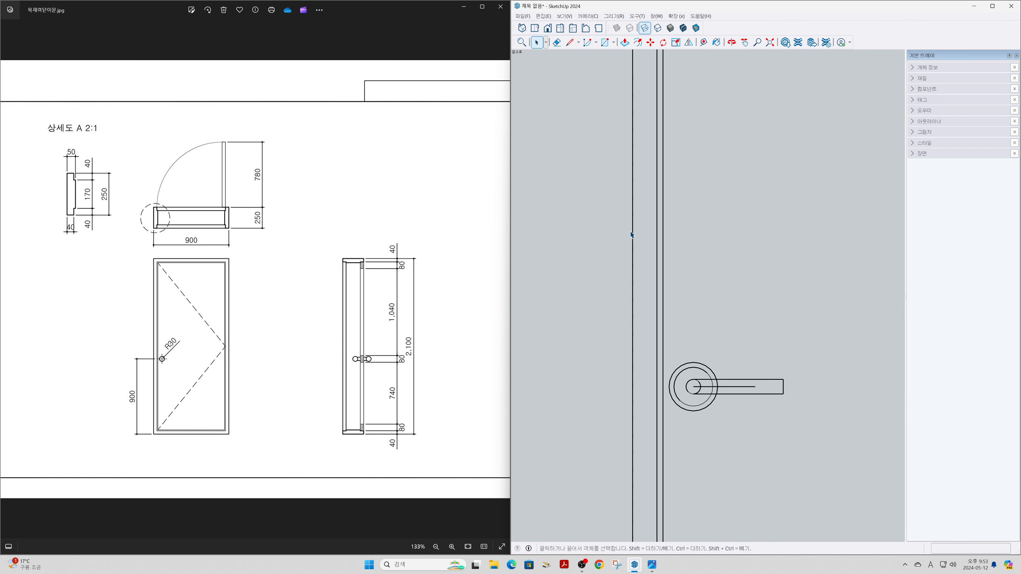
# - Restore the shaded-with-textures face style, switch to the isometric view and set the camera to perspective projection
pyautogui.scroll(-7, 611, 241)
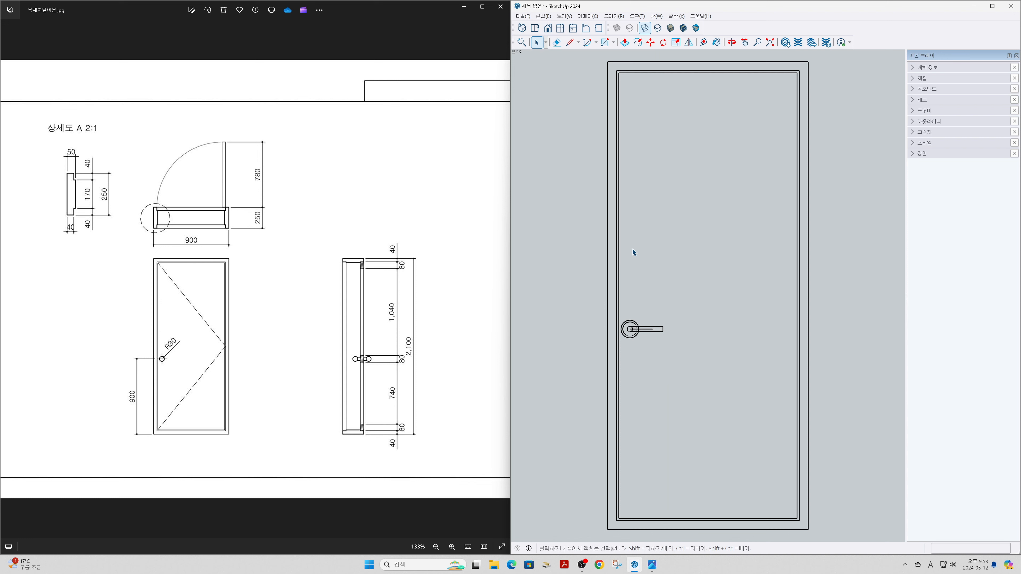
pyautogui.scroll(-1, 685, 294)
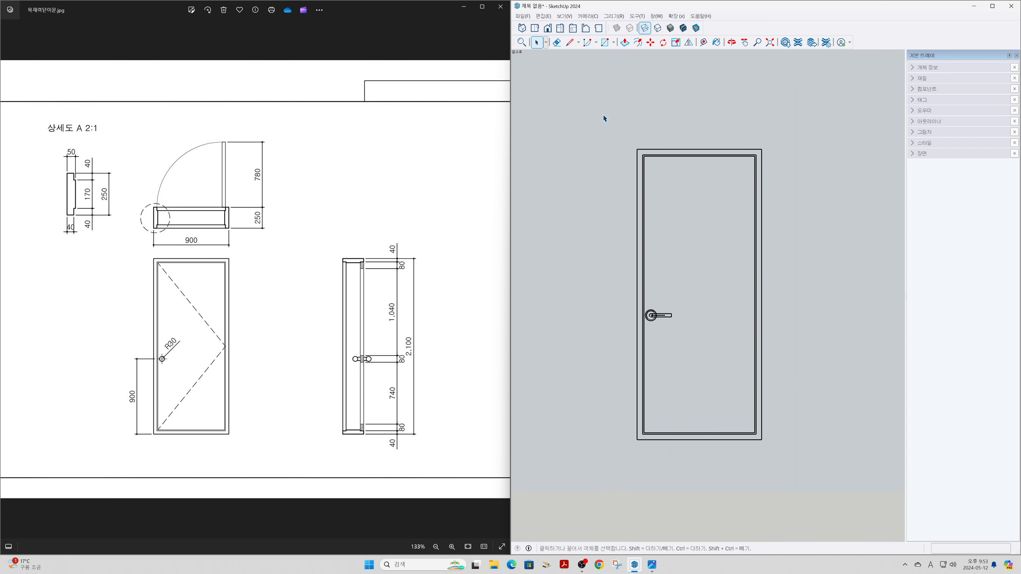
pyautogui.click(683, 27)
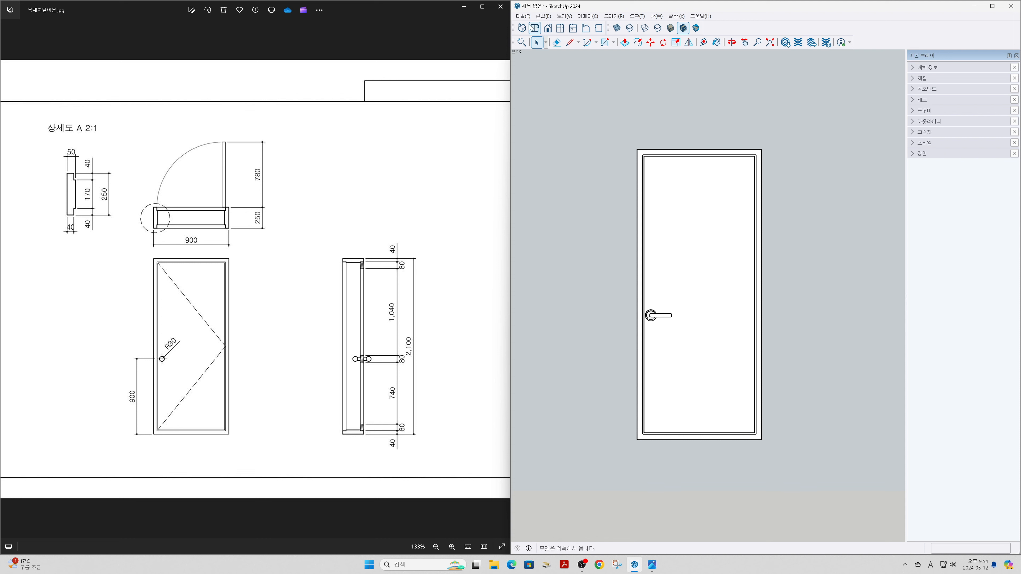
pyautogui.click(522, 27)
pyautogui.click(587, 16)
pyautogui.click(601, 67)
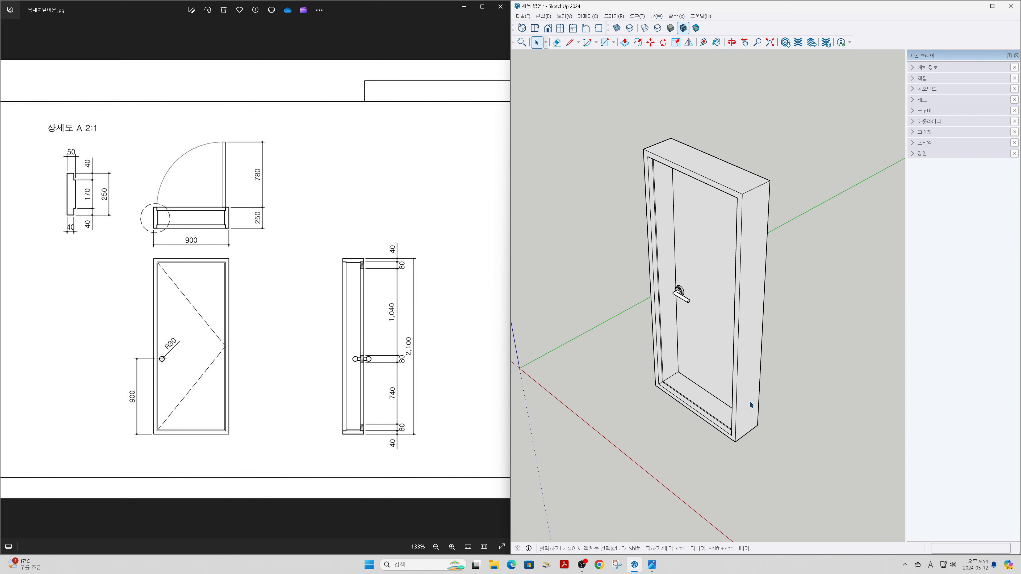
# - Group the door panel together with both of its handles
pyautogui.moveTo(821, 420)
pyautogui.mouseDown(button='middle')
pyautogui.moveTo(540, 356)
pyautogui.moveTo(742, 374)
pyautogui.moveTo(975, 354)
pyautogui.moveTo(952, 354)
pyautogui.mouseUp(button='middle')
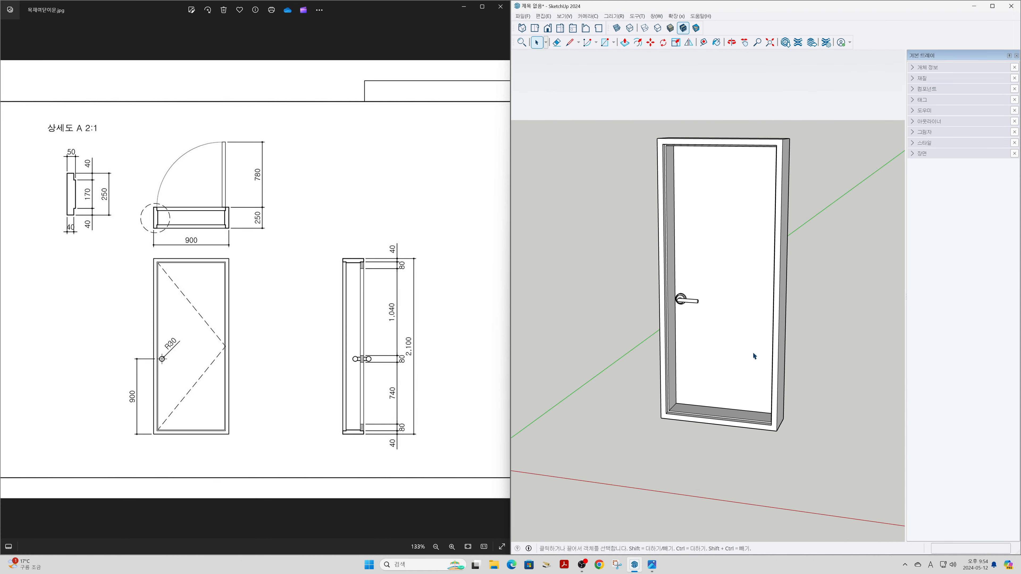
pyautogui.press('space')
pyautogui.moveTo(723, 359); pyautogui.dragTo(724, 335, button='middle')
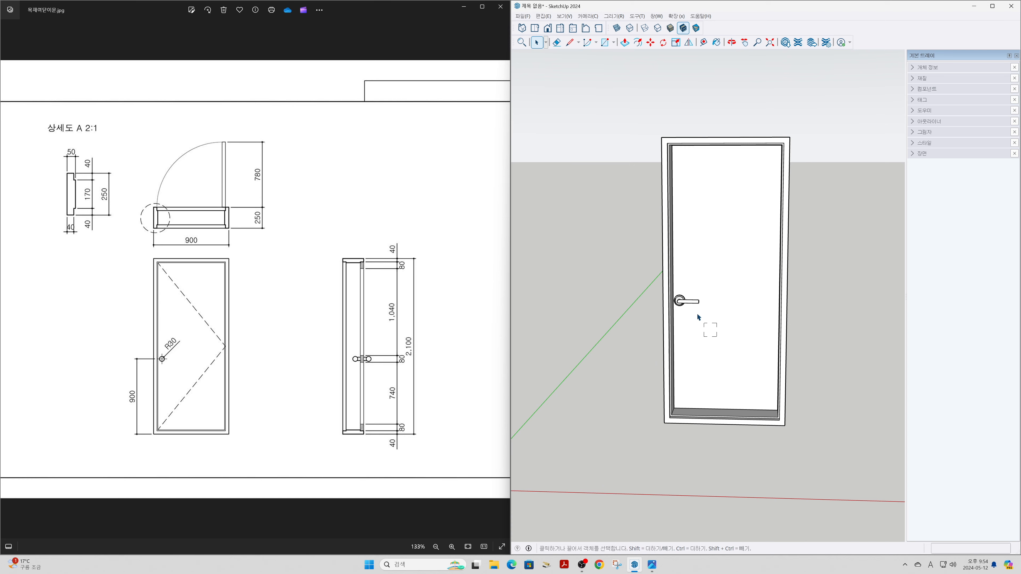
pyautogui.moveTo(582, 320)
pyautogui.mouseDown(button='middle')
pyautogui.moveTo(832, 328)
pyautogui.moveTo(708, 341)
pyautogui.moveTo(914, 341)
pyautogui.moveTo(467, 337)
pyautogui.moveTo(490, 348)
pyautogui.moveTo(344, 348)
pyautogui.moveTo(530, 357)
pyautogui.mouseUp(button='middle')
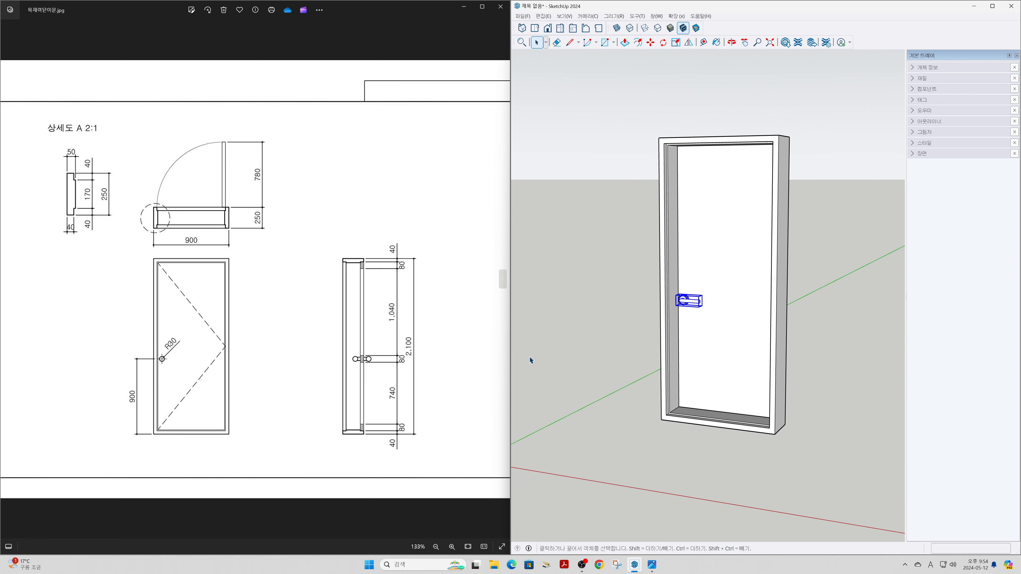
pyautogui.moveTo(786, 332); pyautogui.dragTo(492, 358, button='middle')
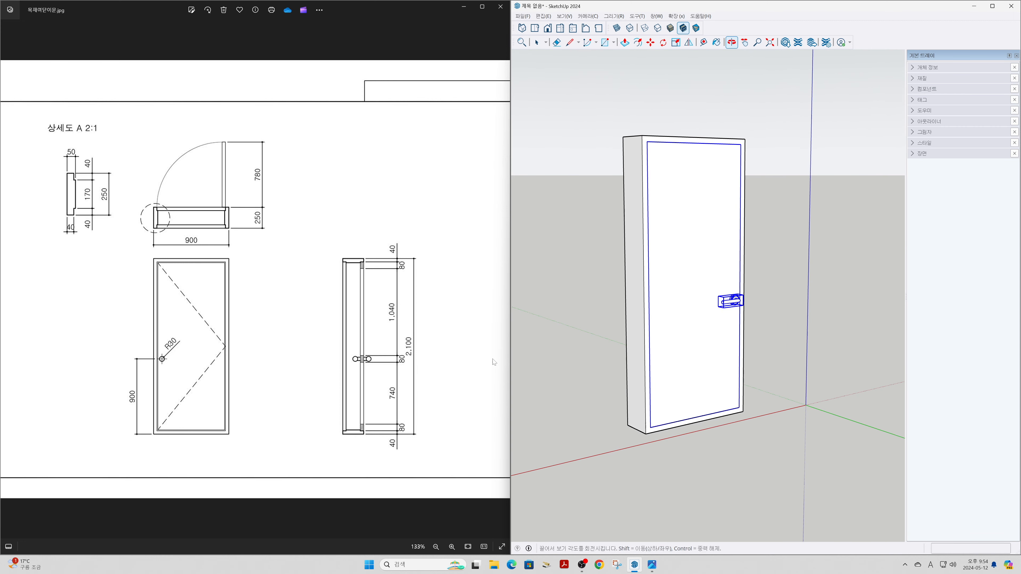
pyautogui.rightClick(734, 304)
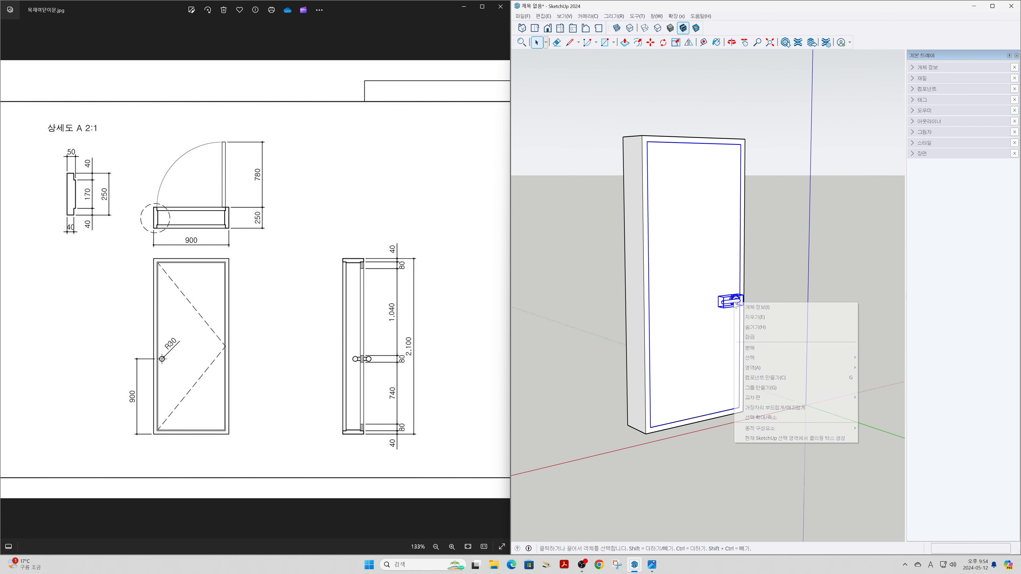
pyautogui.click(761, 387)
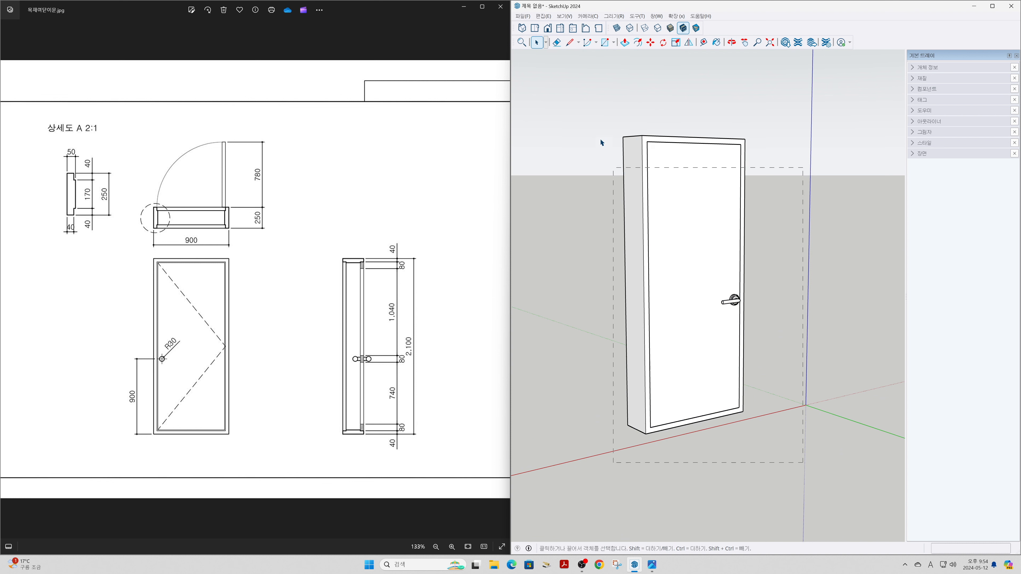
# - Group the frame and the door-with-handles group into one overall group, and view the whole door from both sides
pyautogui.moveTo(600, 139); pyautogui.dragTo(594, 119)
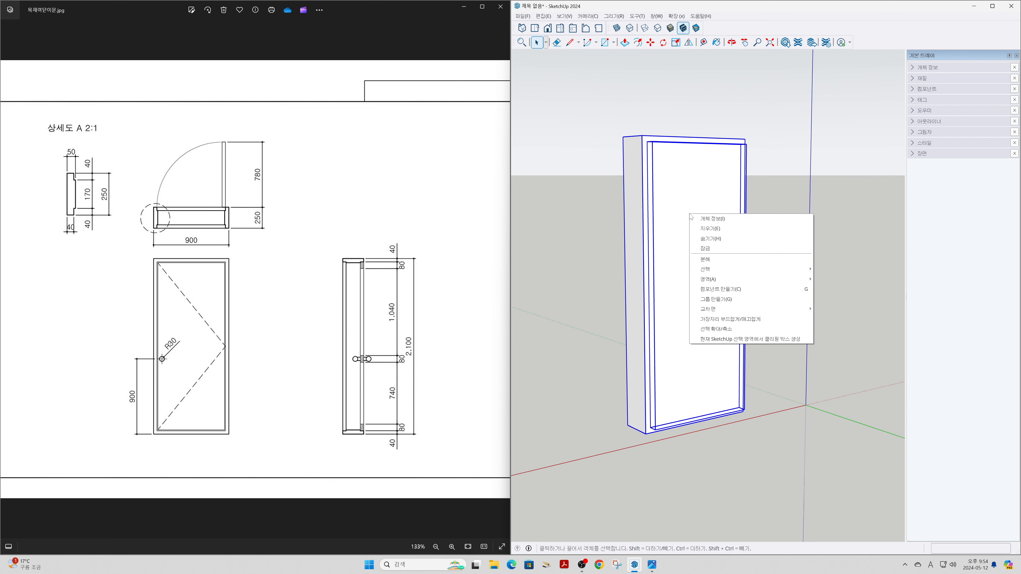
pyautogui.click(716, 299)
pyautogui.click(605, 309)
pyautogui.moveTo(565, 321); pyautogui.dragTo(898, 314, button='middle')
pyautogui.moveTo(897, 313); pyautogui.dragTo(596, 322)
pyautogui.moveTo(595, 321); pyautogui.dragTo(599, 294, button='middle')
pyautogui.scroll(-2, 686, 323)
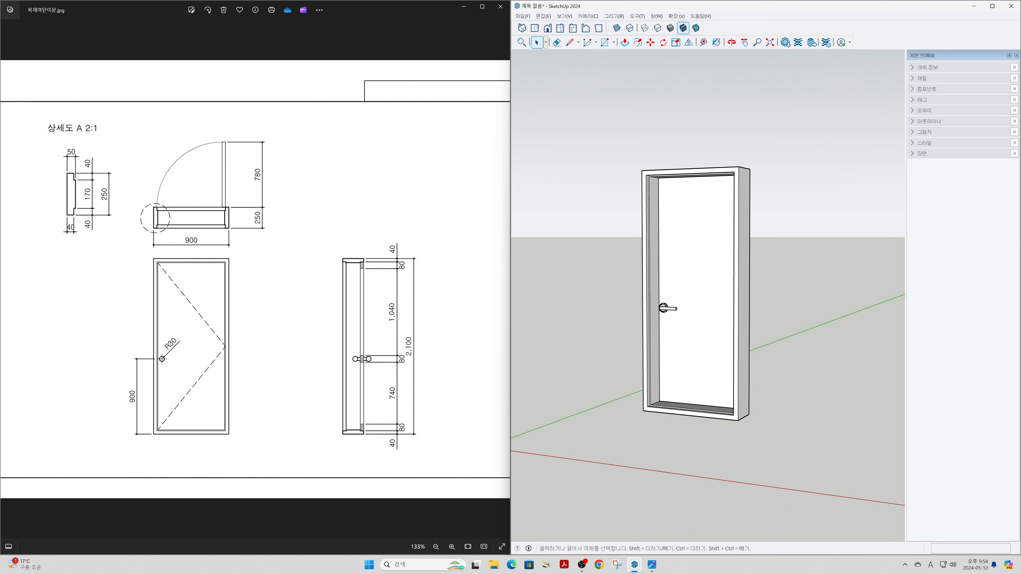
pyautogui.moveTo(737, 430); pyautogui.dragTo(719, 409, button='middle')
pyautogui.press('space')
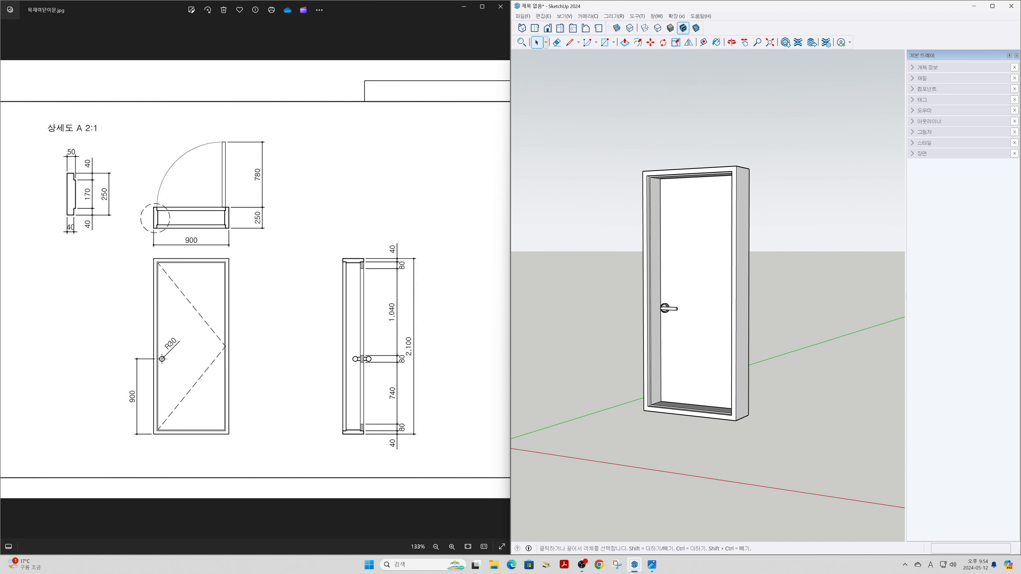